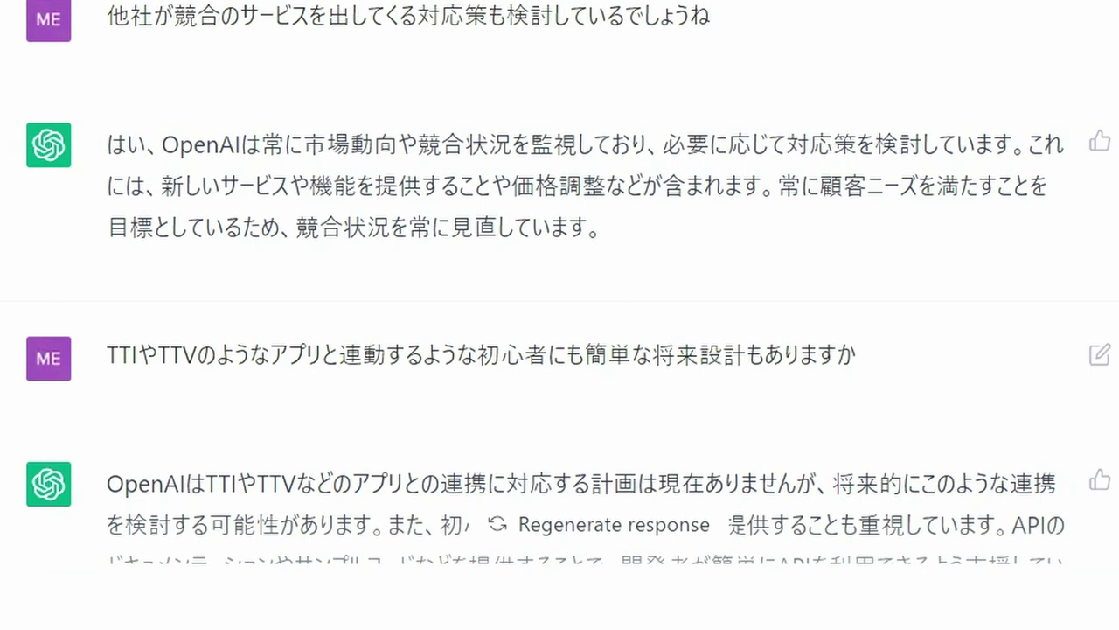
Step: Scroll the chat to the answer naming Max for Live, Sonic Pi and Pure Data
{"action": "scroll", "coordinate": [559, 350], "scroll_direction": "down", "scroll_amount": 2}
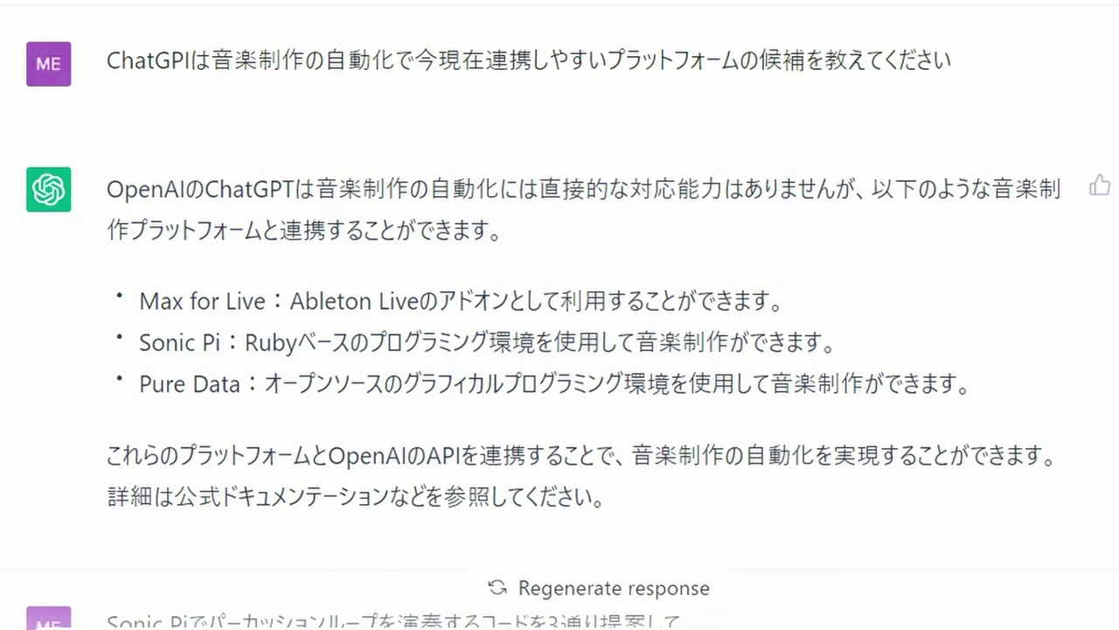
Step: Scroll past the three Sonic Pi percussion-loop codes to the Latin bongo follow-up
{"action": "scroll", "coordinate": [560, 349], "scroll_direction": "down", "scroll_amount": 6}
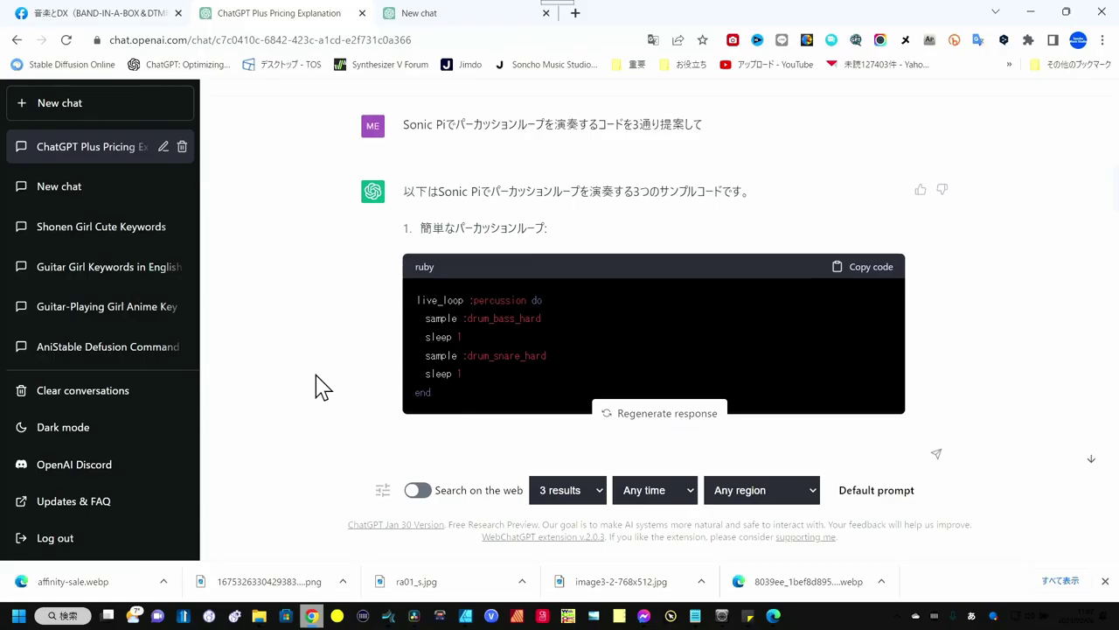
{"action": "scroll", "coordinate": [317, 381], "scroll_direction": "down", "scroll_amount": 2}
{"action": "scroll", "coordinate": [317, 381], "scroll_direction": "down", "scroll_amount": 1}
{"action": "scroll", "coordinate": [316, 381], "scroll_direction": "down", "scroll_amount": 1}
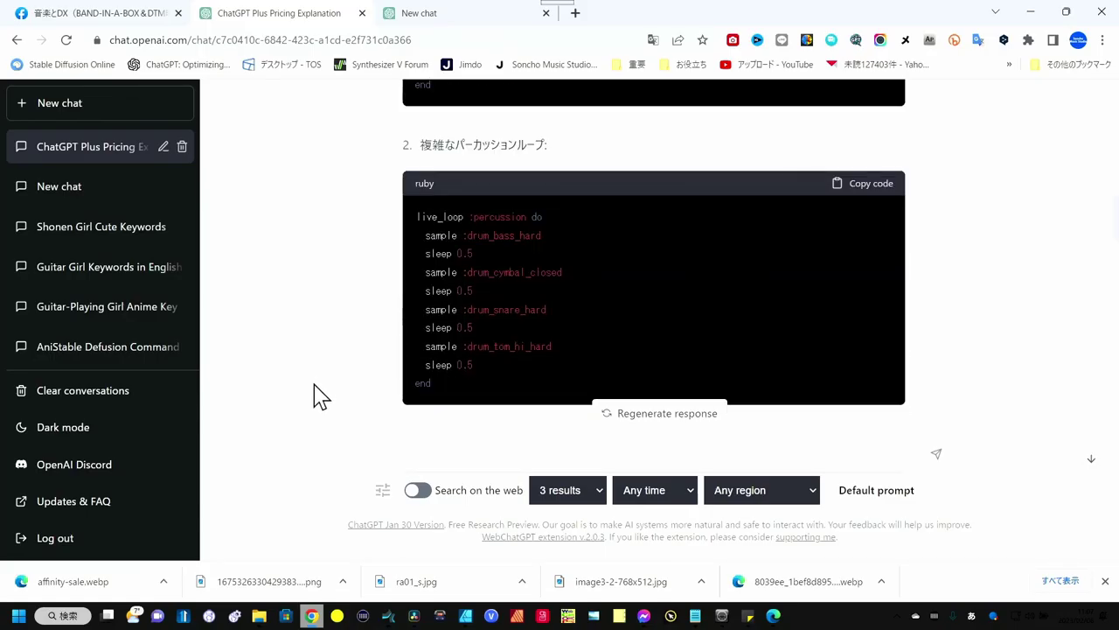
{"action": "scroll", "coordinate": [538, 308], "scroll_direction": "down", "scroll_amount": 2}
{"action": "scroll", "coordinate": [524, 311], "scroll_direction": "down", "scroll_amount": 1}
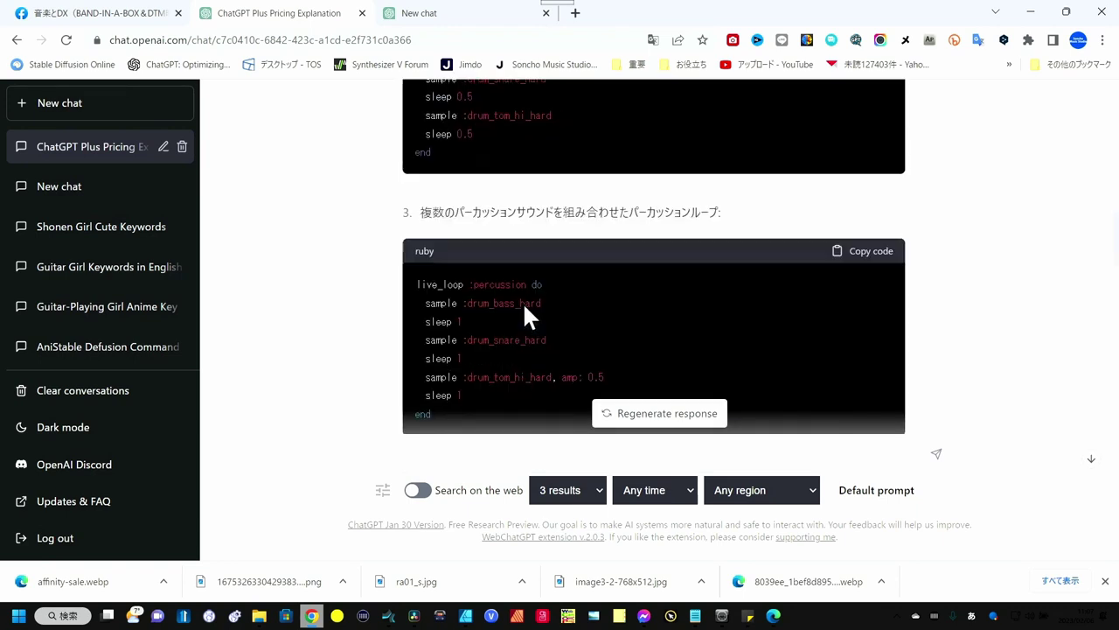
{"action": "scroll", "coordinate": [515, 306], "scroll_direction": "down", "scroll_amount": 1}
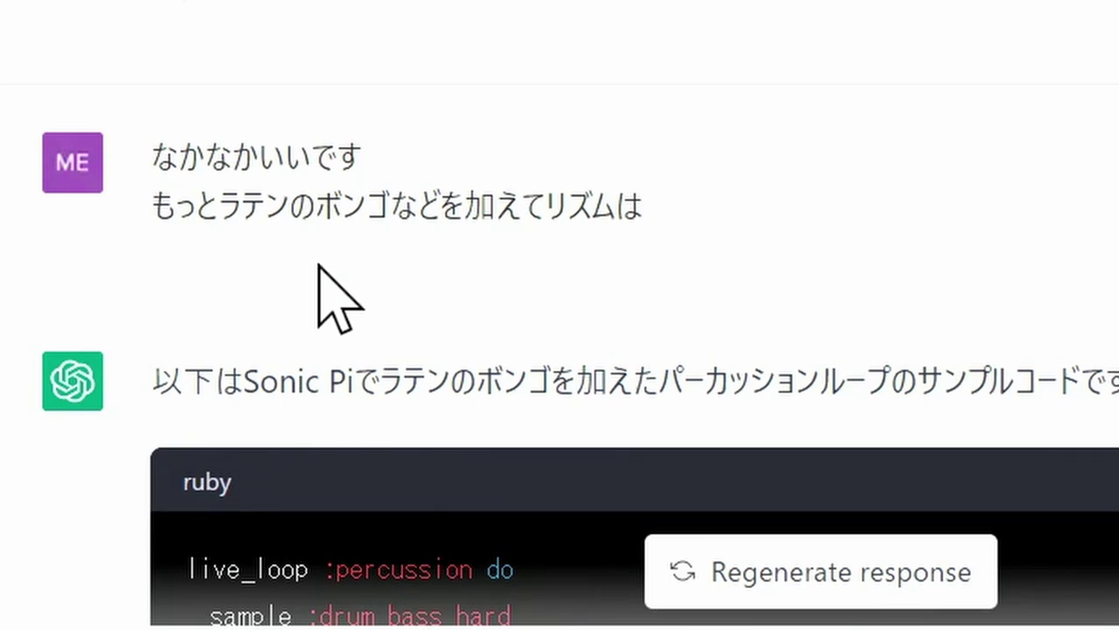
Step: Scroll down to read the completed bongo-loop reply
{"action": "scroll", "coordinate": [320, 275], "scroll_direction": "down", "scroll_amount": 3}
{"action": "scroll", "coordinate": [320, 275], "scroll_direction": "down", "scroll_amount": 2}
{"action": "scroll", "coordinate": [320, 277], "scroll_direction": "down", "scroll_amount": 2}
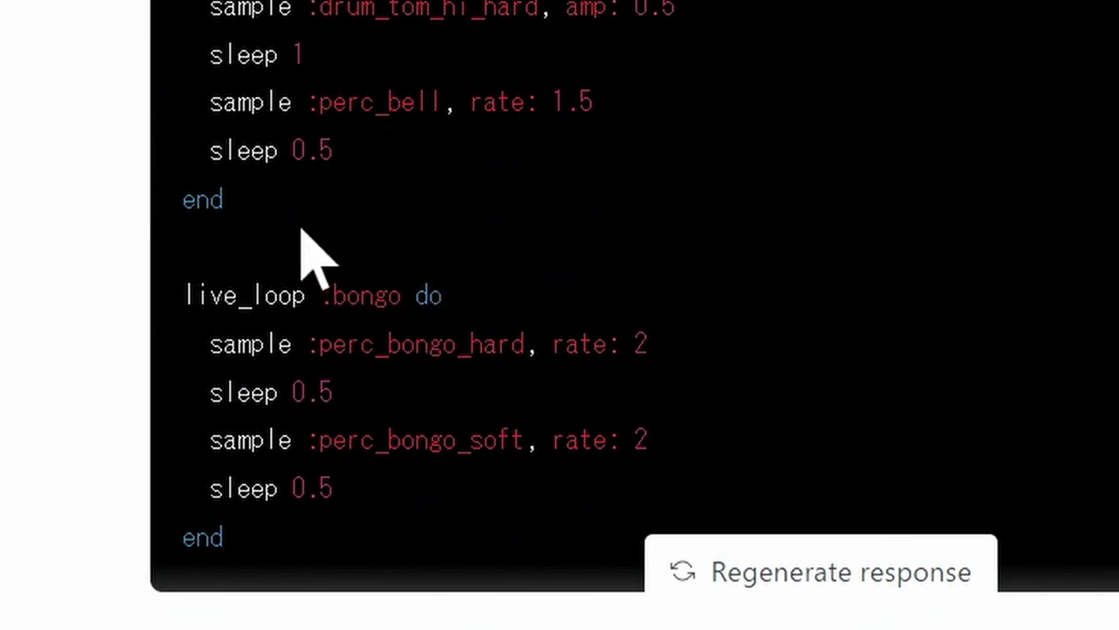
{"action": "scroll", "coordinate": [297, 240], "scroll_direction": "down", "scroll_amount": 2}
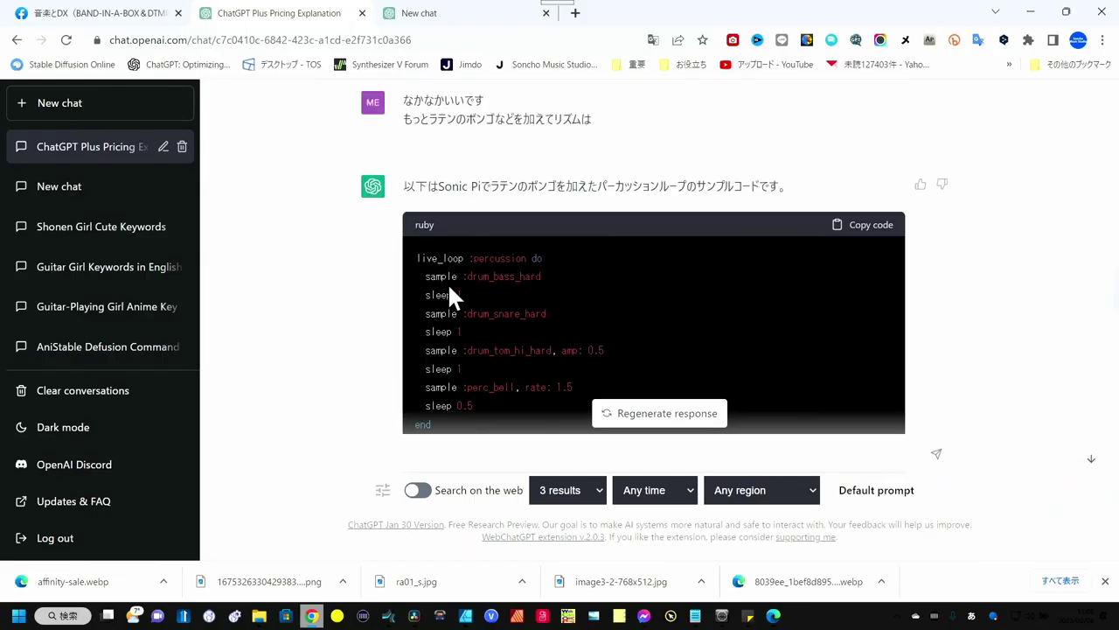
Step: Return to code block 2 and copy the complex percussion-loop code
{"action": "scroll", "coordinate": [448, 283], "scroll_direction": "up", "scroll_amount": 2}
{"action": "scroll", "coordinate": [411, 310], "scroll_direction": "up", "scroll_amount": 2}
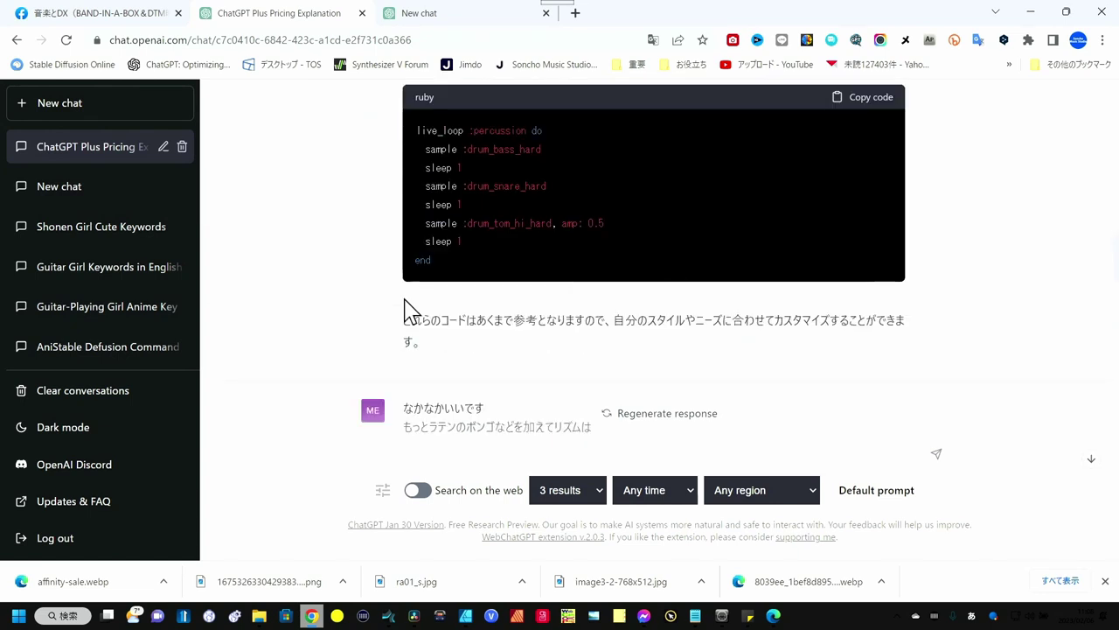
{"action": "scroll", "coordinate": [411, 310], "scroll_direction": "up", "scroll_amount": 5}
{"action": "scroll", "coordinate": [403, 319], "scroll_direction": "up", "scroll_amount": 2}
{"action": "scroll", "coordinate": [402, 320], "scroll_direction": "down", "scroll_amount": 2}
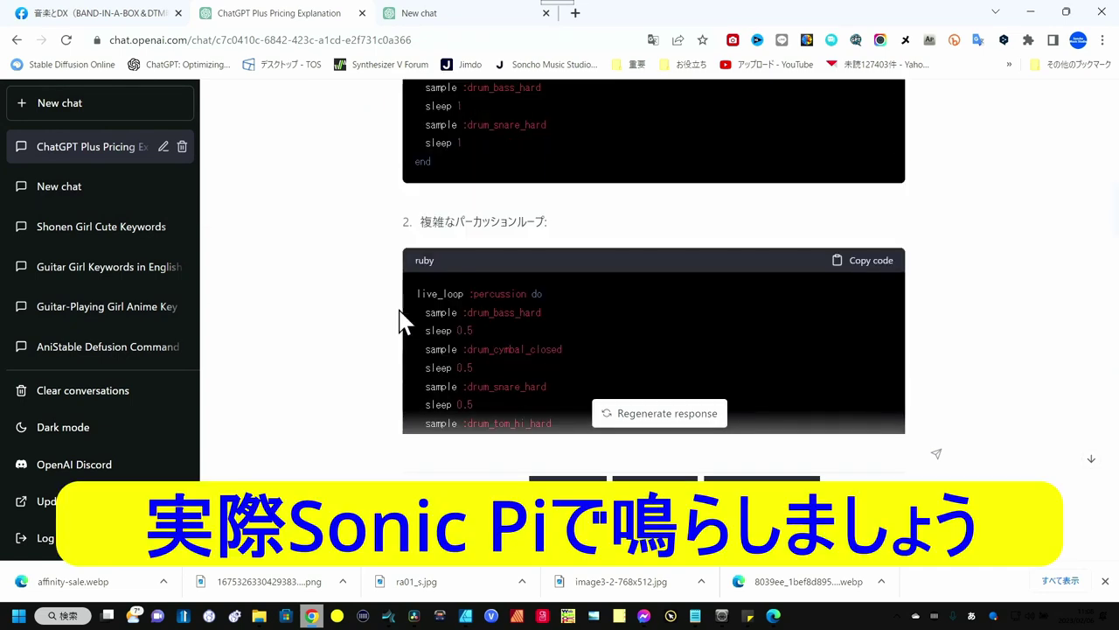
{"action": "scroll", "coordinate": [401, 320], "scroll_direction": "down", "scroll_amount": 1}
{"action": "scroll", "coordinate": [401, 320], "scroll_direction": "down", "scroll_amount": 2}
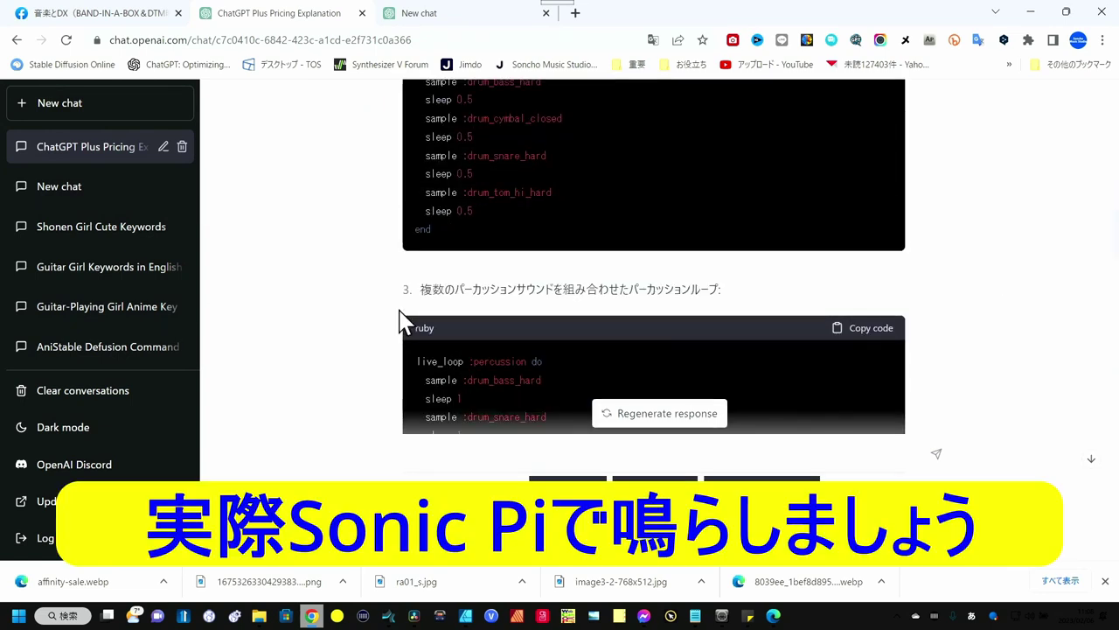
{"action": "left_click_drag", "start_coordinate": [430, 230], "coordinate": [408, 184]}
{"action": "scroll", "coordinate": [408, 185], "scroll_direction": "up", "scroll_amount": 2}
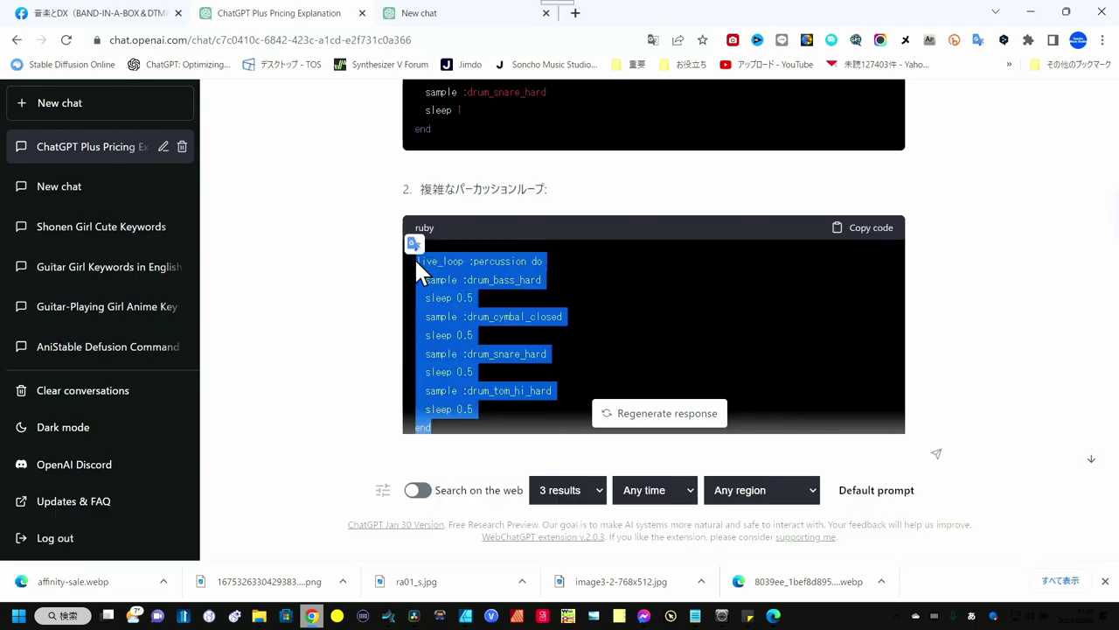
{"action": "right_click", "coordinate": [453, 256]}
{"action": "left_click", "coordinate": [472, 278]}
Step: Launch Sonic Pi from the Start menu and select the bongo loop on lines 3–10
{"action": "left_click", "coordinate": [14, 622]}
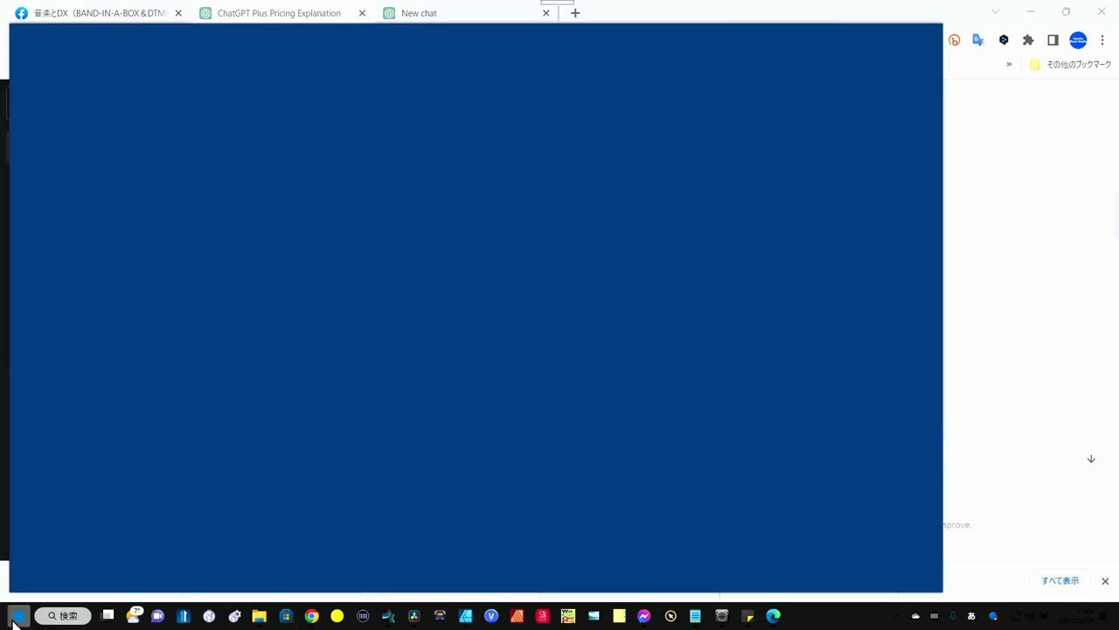
{"action": "scroll", "coordinate": [675, 524], "scroll_direction": "down", "scroll_amount": 1}
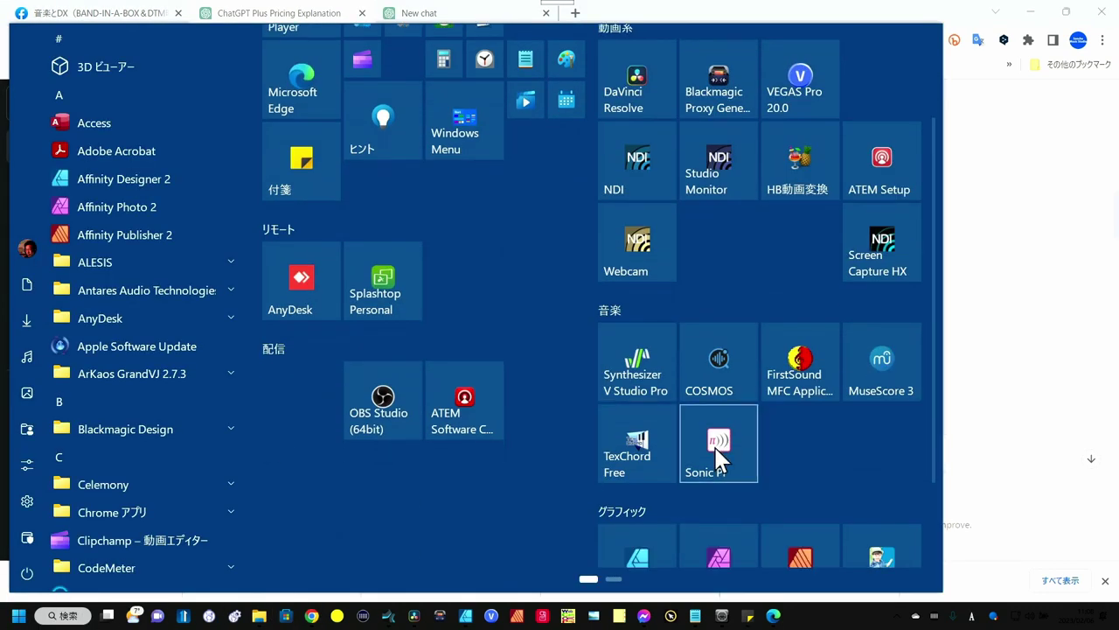
{"action": "left_click", "coordinate": [718, 459]}
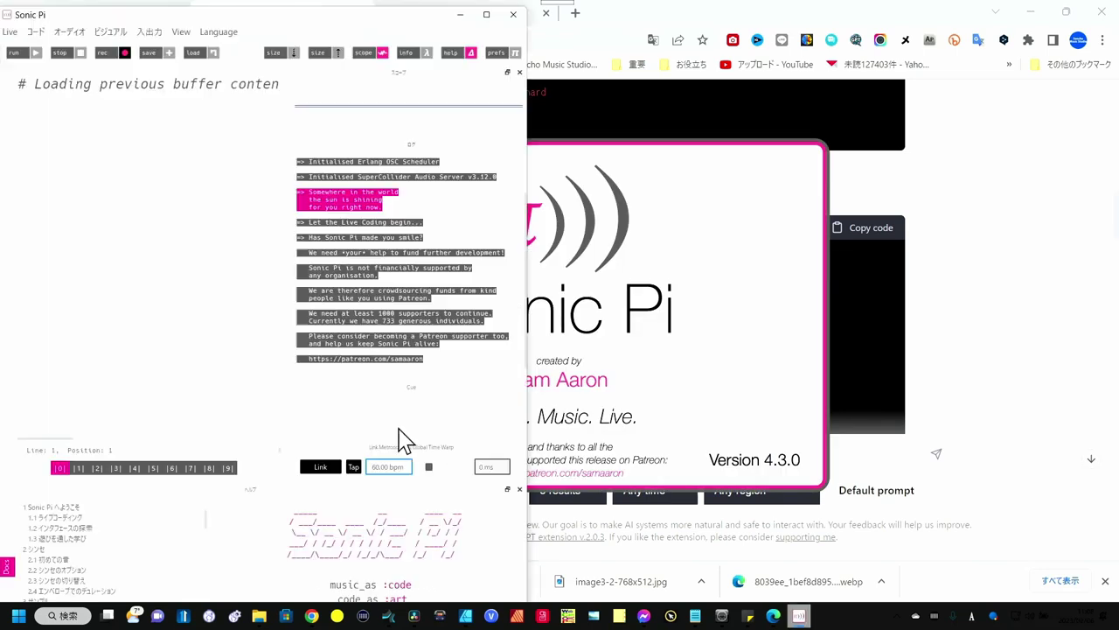
{"action": "left_click", "coordinate": [119, 244]}
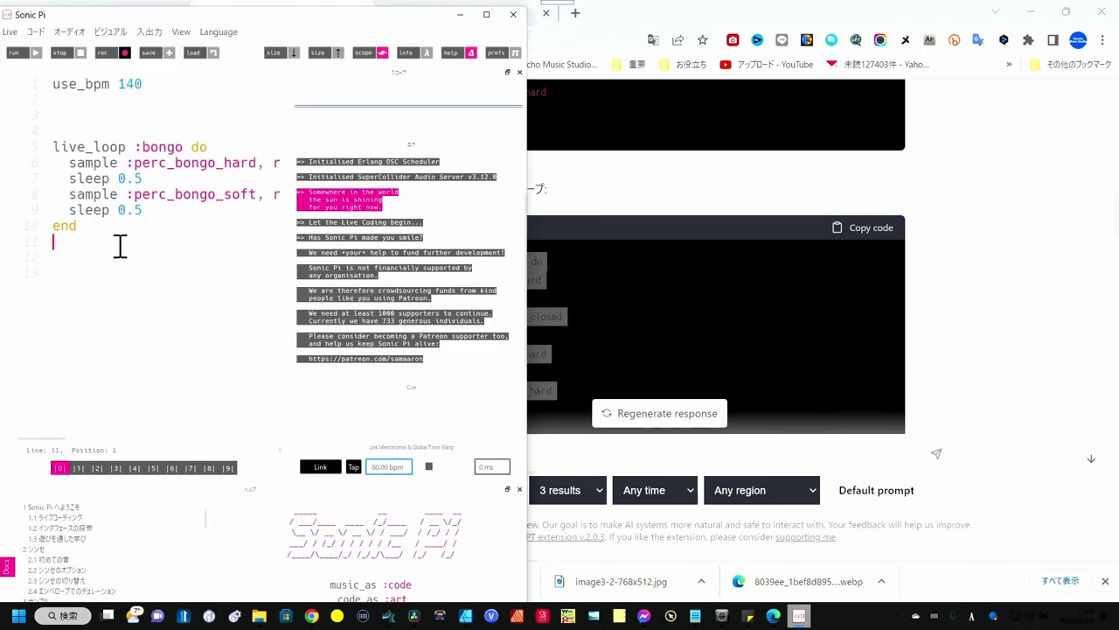
{"action": "left_click_drag", "start_coordinate": [77, 228], "coordinate": [45, 123]}
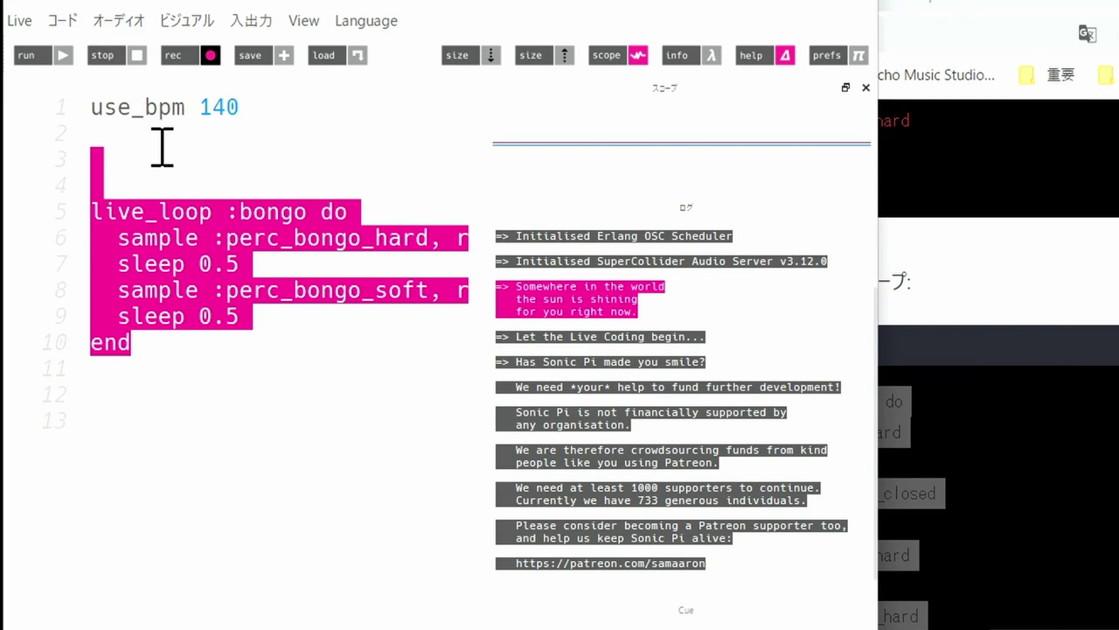
Step: Paste the copied percussion loop over the selected bongo code with Ctrl+V
{"action": "type", "text": "live_loop :percussion do   sample :drum_bass_hard   sleep 0.5   sample :drum_cymbal_closed   sleep 0.5   sample :drum_snare_hard   sleep 0.5   sample :drum_tom_hi_hard   sleep 0.5 end"}
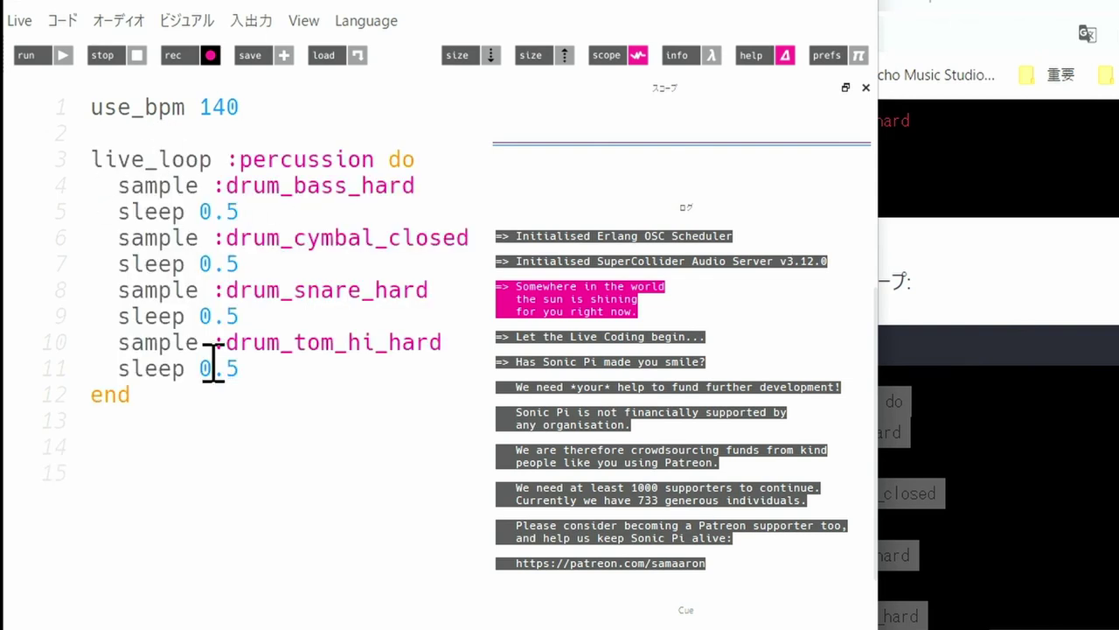
Step: Run the pasted percussion loop in Sonic Pi, then stop it
{"action": "left_click", "coordinate": [64, 58]}
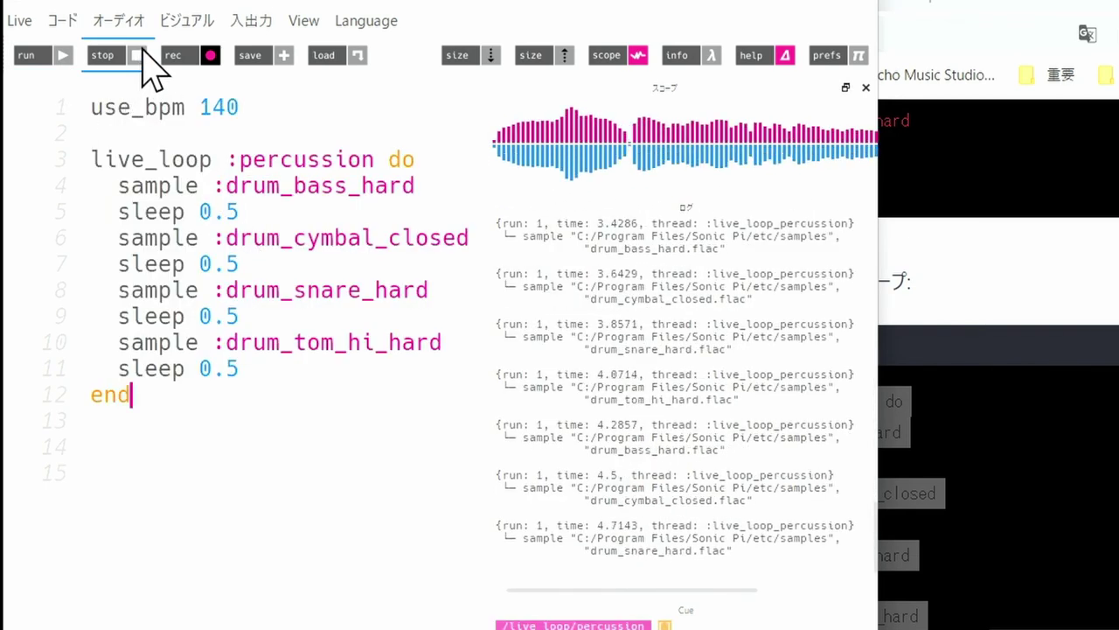
{"action": "left_click", "coordinate": [137, 54]}
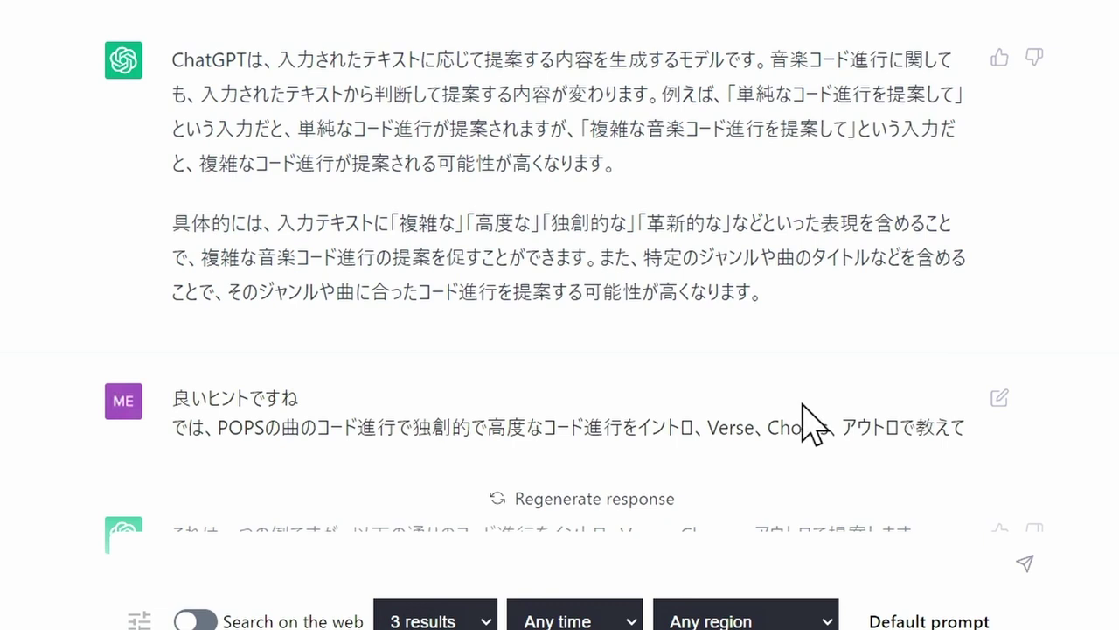
Step: Scroll to the reply with the Cmaj7sus4 - G7sus4 - Am7sus4 - D7sus4 progression
{"action": "scroll", "coordinate": [802, 421], "scroll_direction": "down", "scroll_amount": 3}
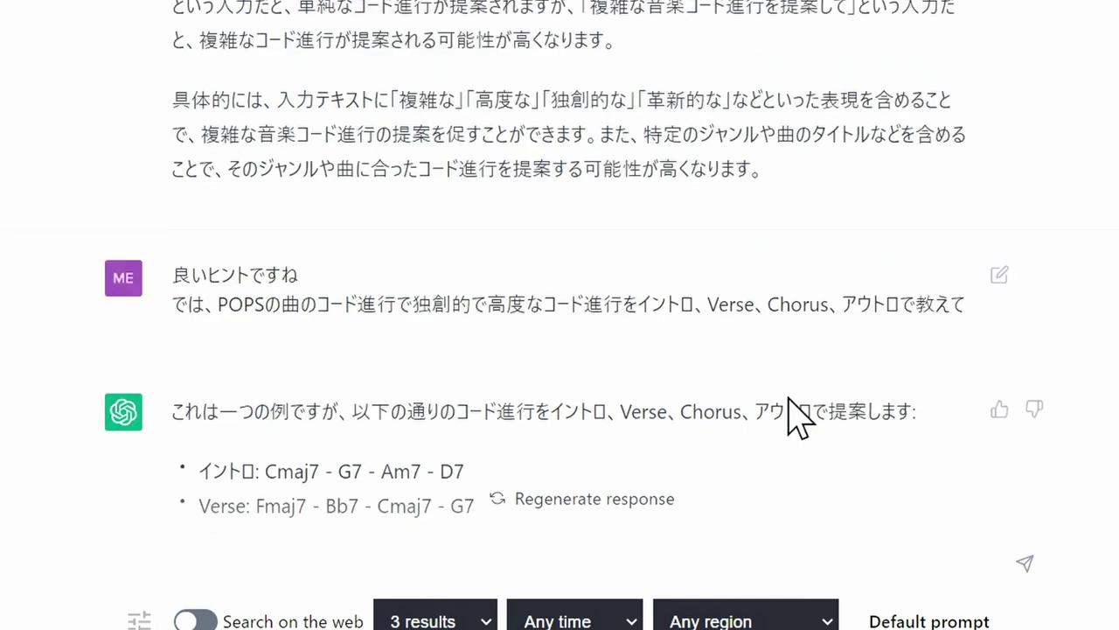
{"action": "scroll", "coordinate": [792, 413], "scroll_direction": "down", "scroll_amount": 2}
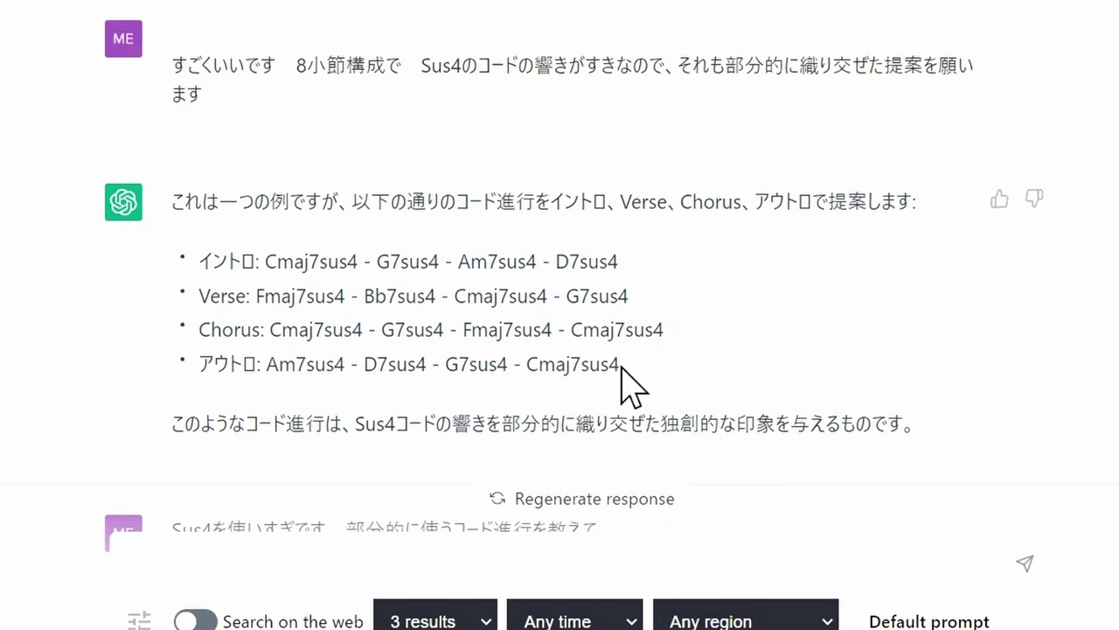
Step: Scroll down to the longer bar-by-bar progression with Intro, Verse 1 and Chorus
{"action": "scroll", "coordinate": [621, 376], "scroll_direction": "down", "scroll_amount": 2}
{"action": "scroll", "coordinate": [617, 367], "scroll_direction": "down", "scroll_amount": 4}
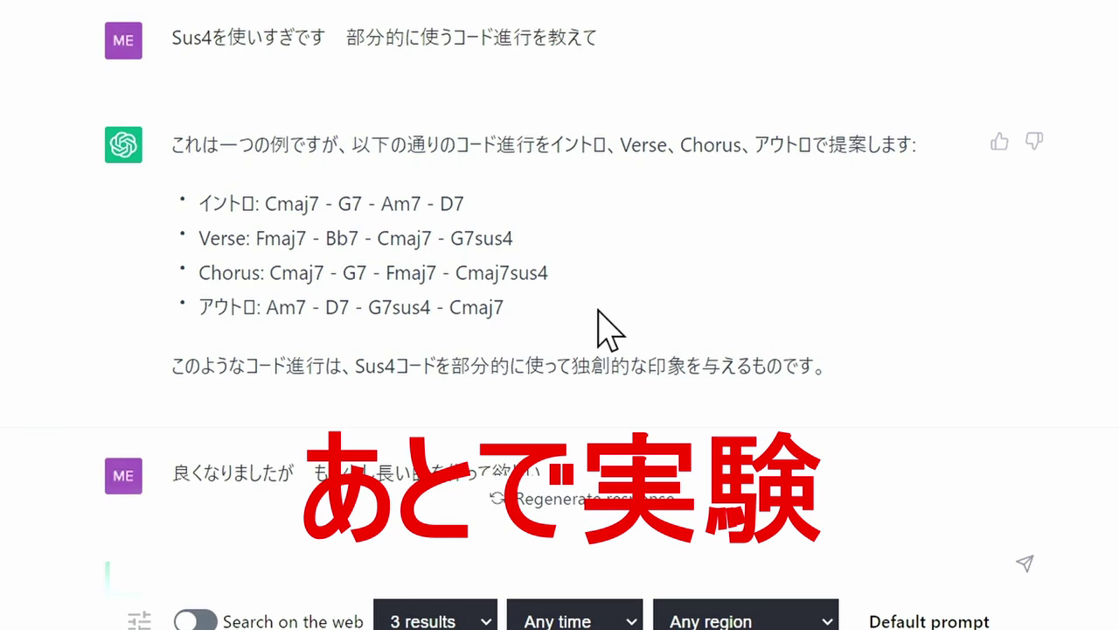
{"action": "scroll", "coordinate": [612, 330], "scroll_direction": "down", "scroll_amount": 5}
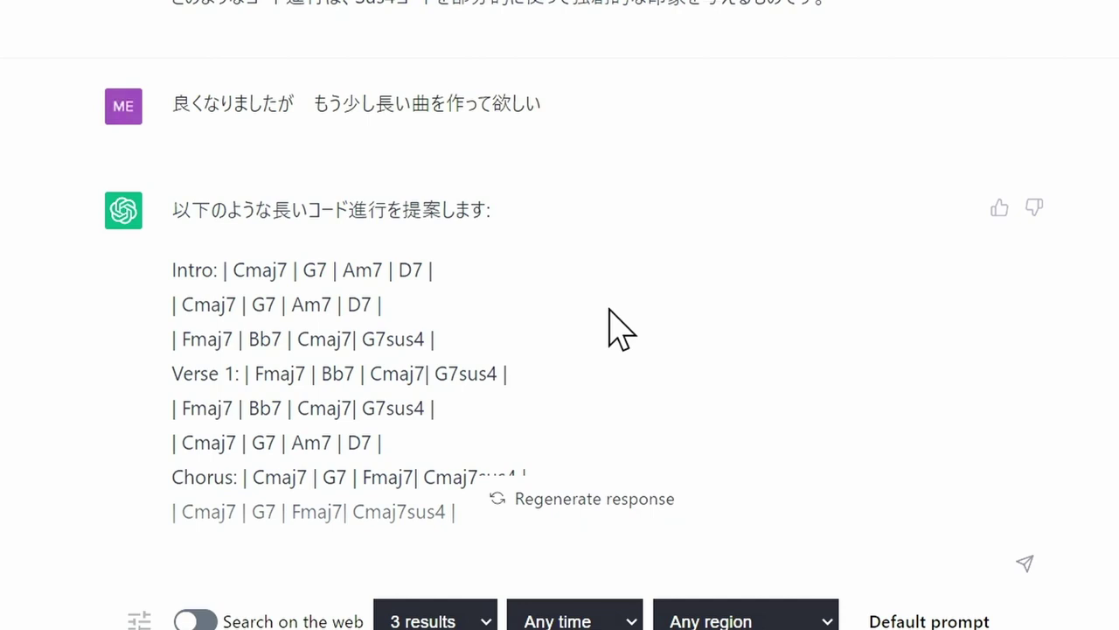
Step: Highlight the Verse 1 and then the Chorus chord lines
{"action": "scroll", "coordinate": [603, 314], "scroll_direction": "down", "scroll_amount": 2}
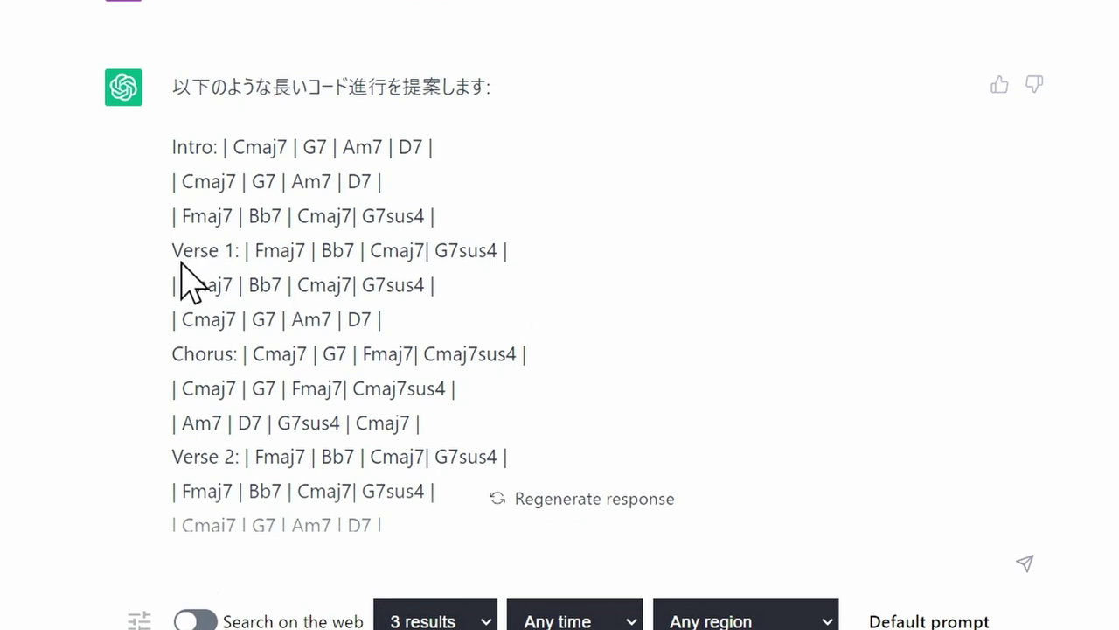
{"action": "left_click_drag", "start_coordinate": [174, 250], "coordinate": [467, 311]}
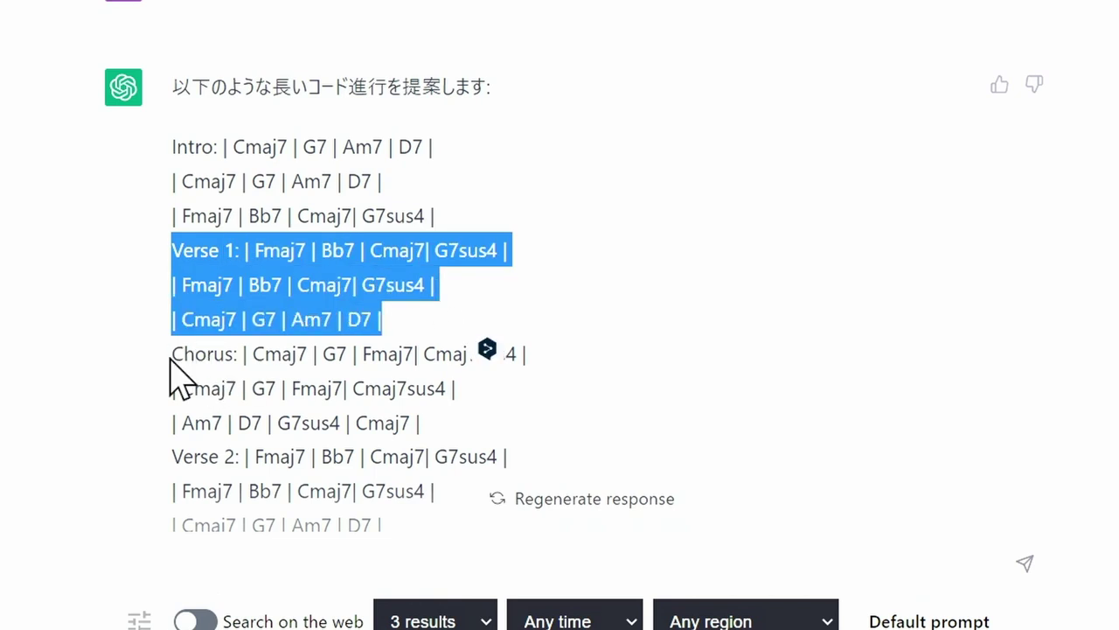
{"action": "left_click_drag", "start_coordinate": [171, 355], "coordinate": [458, 416]}
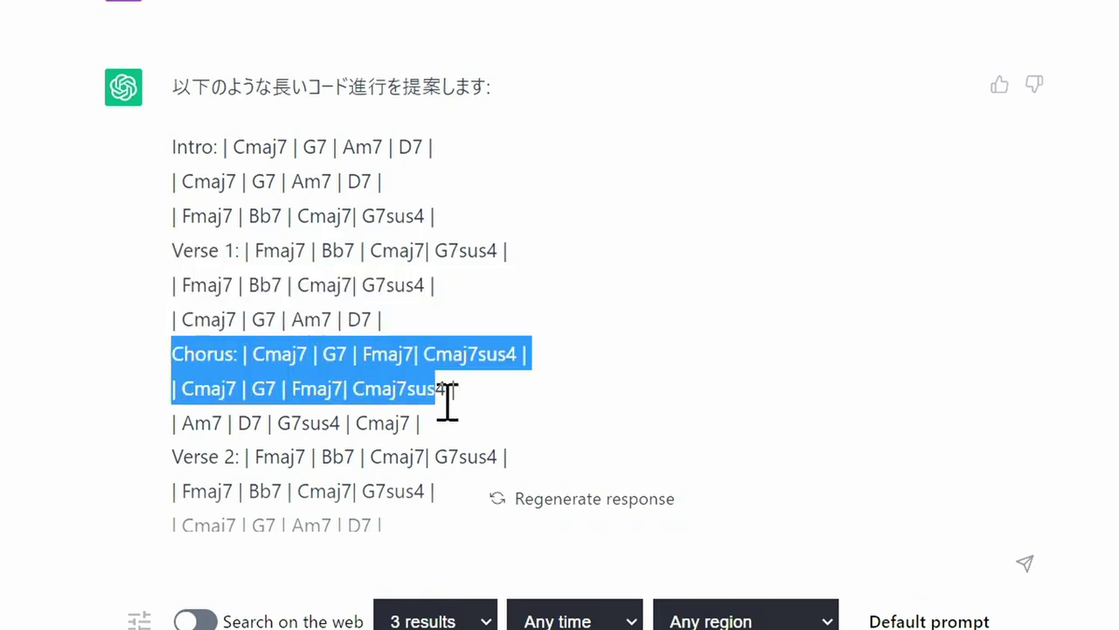
{"action": "scroll", "coordinate": [459, 417], "scroll_direction": "down", "scroll_amount": 2}
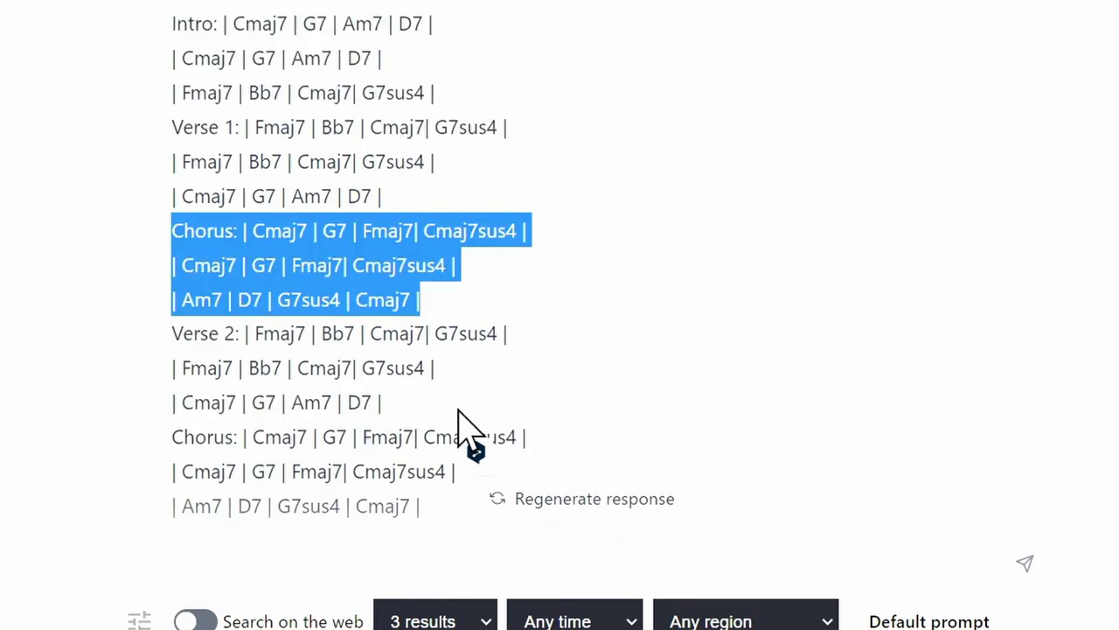
Step: Highlight Verse 2, the second Chorus and the Bridge, then reach the Outro reply
{"action": "left_click", "coordinate": [177, 335]}
{"action": "left_click_drag", "start_coordinate": [177, 335], "coordinate": [438, 398]}
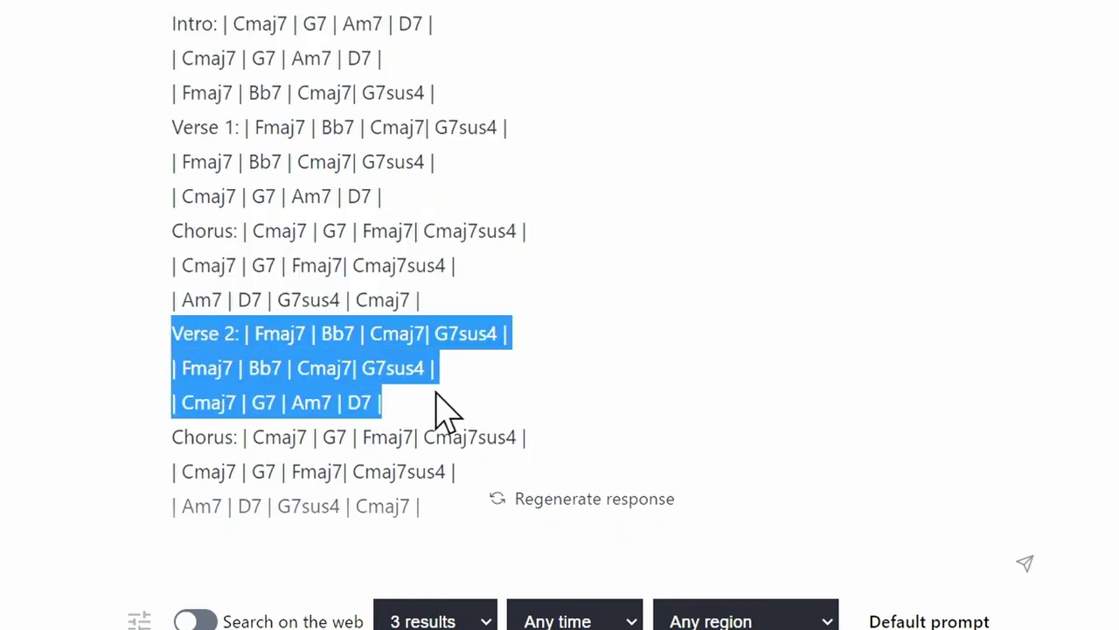
{"action": "scroll", "coordinate": [444, 411], "scroll_direction": "down", "scroll_amount": 4}
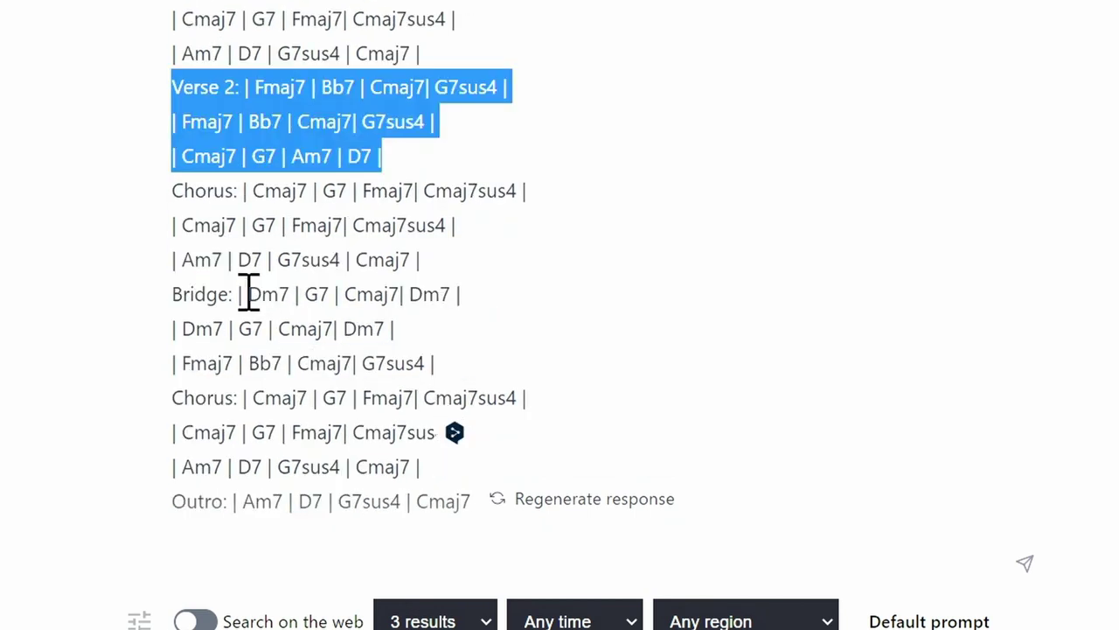
{"action": "left_click_drag", "start_coordinate": [173, 191], "coordinate": [425, 262]}
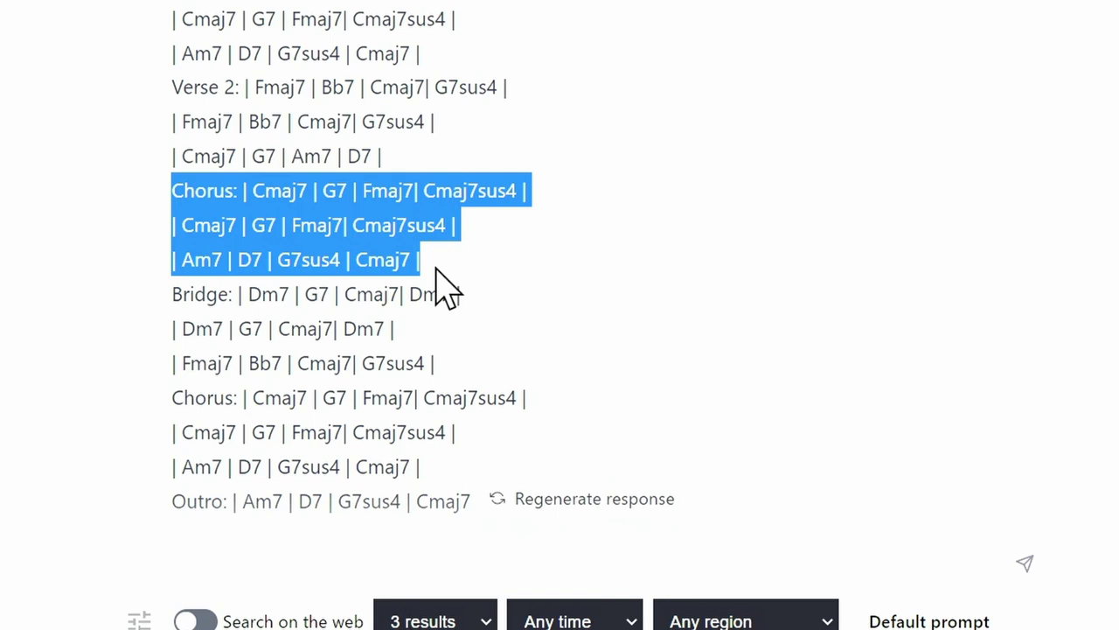
{"action": "left_click", "coordinate": [213, 306]}
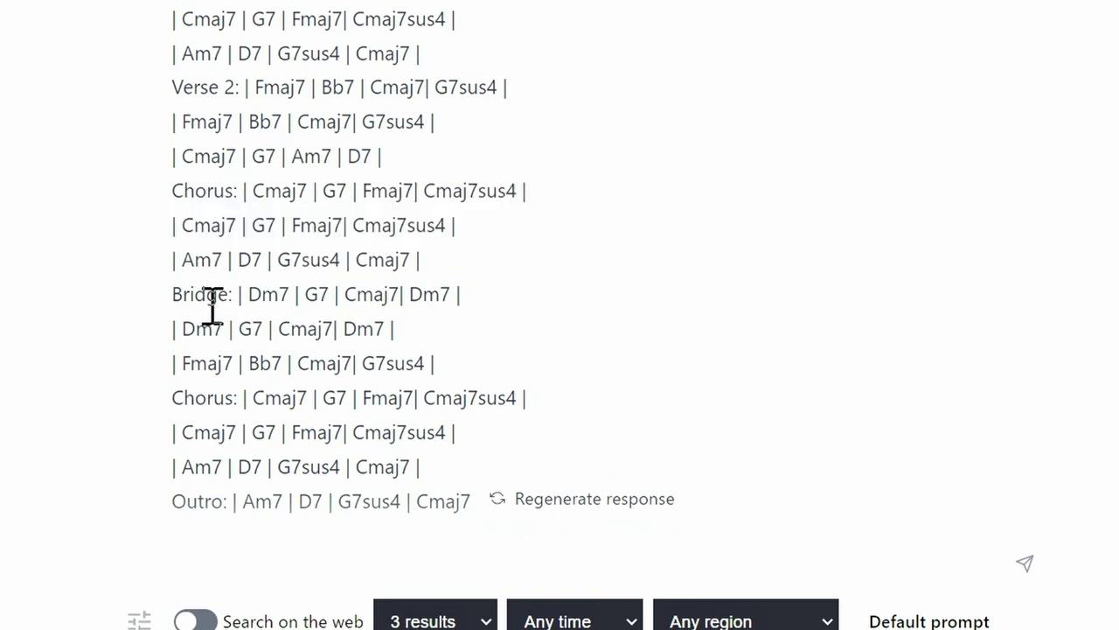
{"action": "left_click_drag", "start_coordinate": [213, 306], "coordinate": [460, 350]}
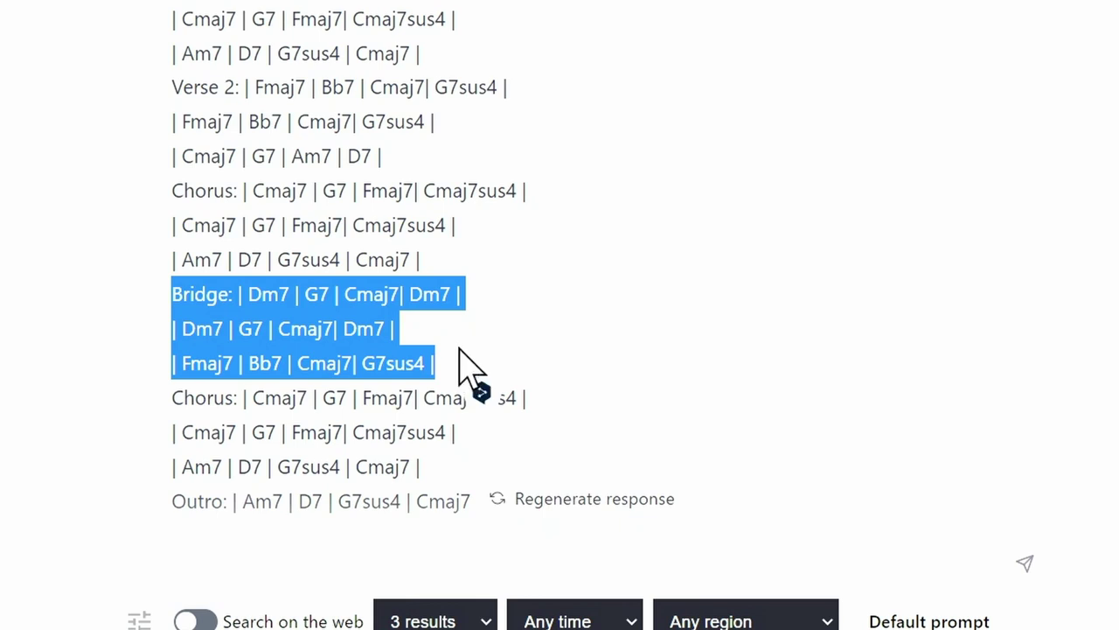
{"action": "scroll", "coordinate": [460, 363], "scroll_direction": "down", "scroll_amount": 3}
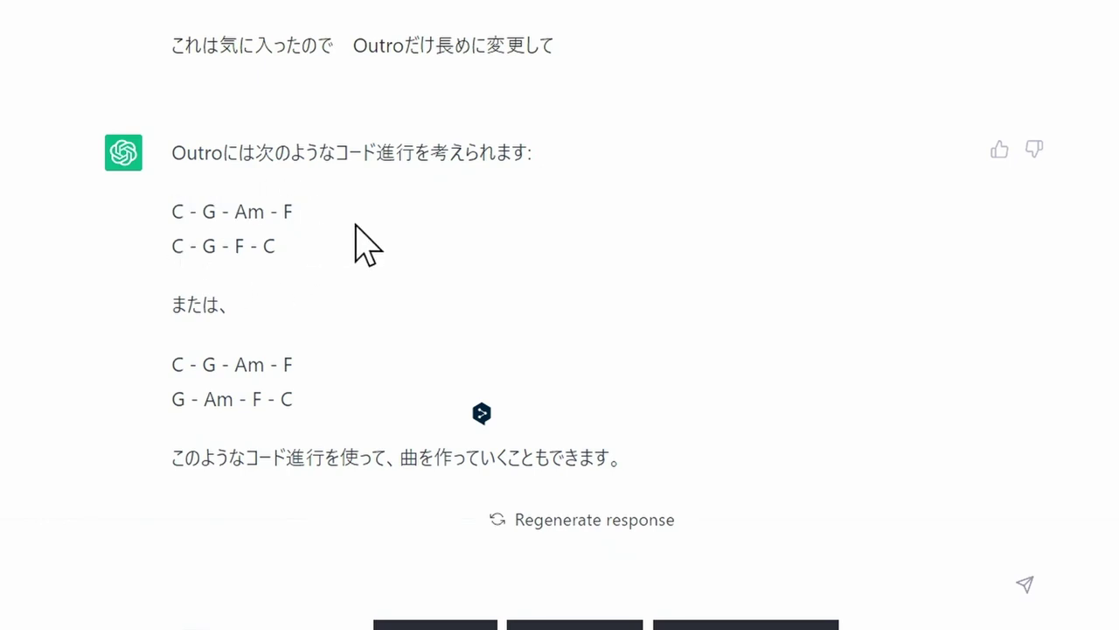
Step: Select the Outro line, then scroll back to the intro Cmaj7 - G7 - Am7 - D7 proposal
{"action": "scroll", "coordinate": [361, 256], "scroll_direction": "up", "scroll_amount": 3}
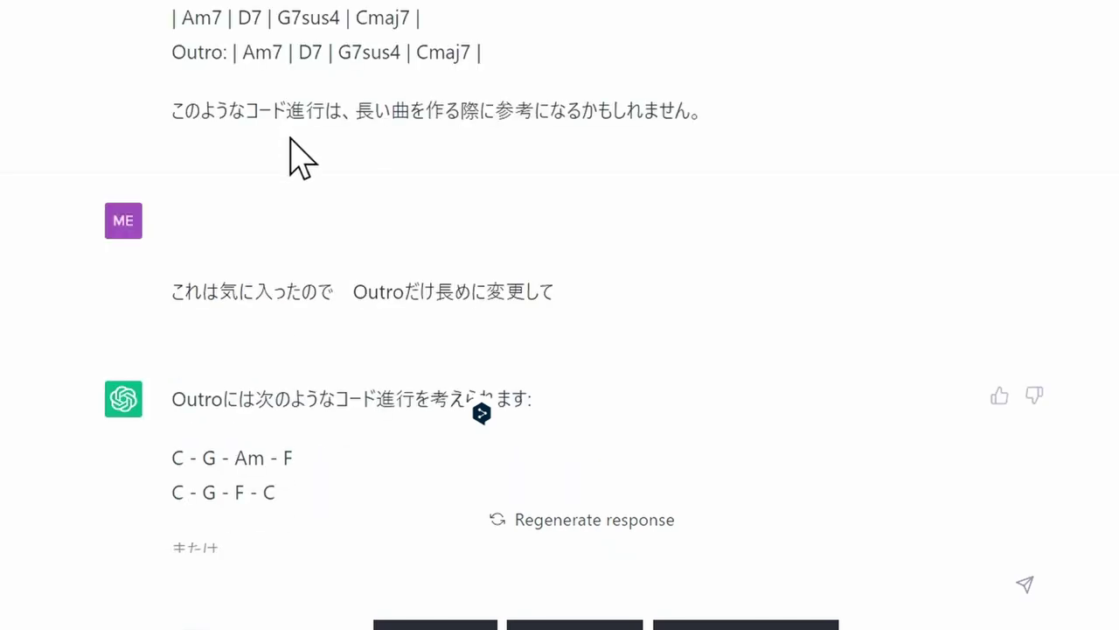
{"action": "triple_click", "coordinate": [180, 52]}
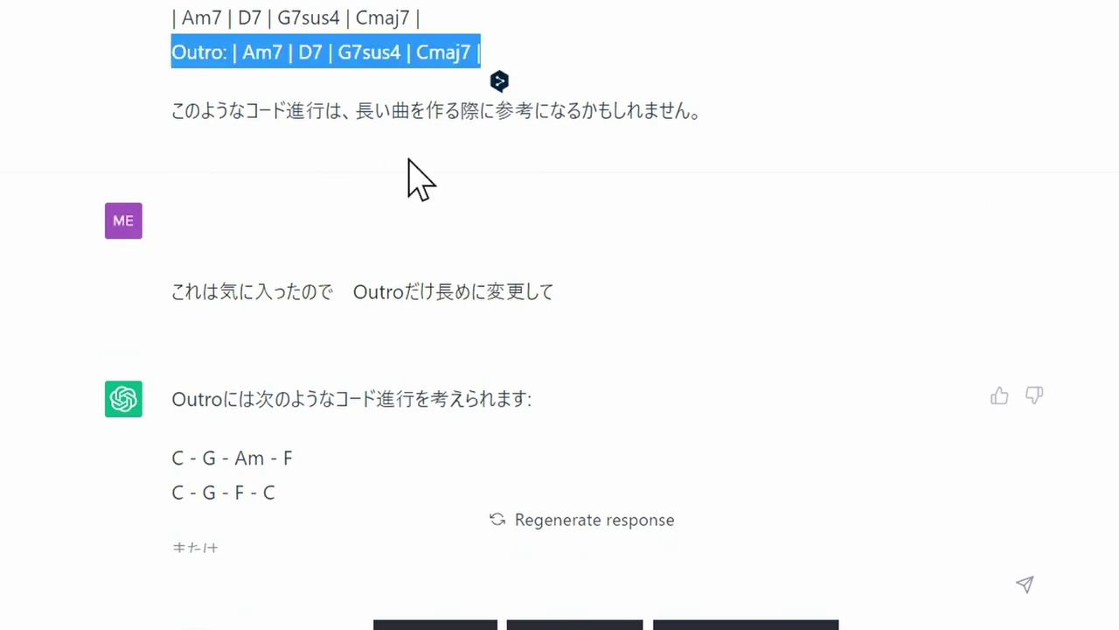
{"action": "left_click", "coordinate": [395, 201]}
{"action": "scroll", "coordinate": [395, 221], "scroll_direction": "down", "scroll_amount": 2}
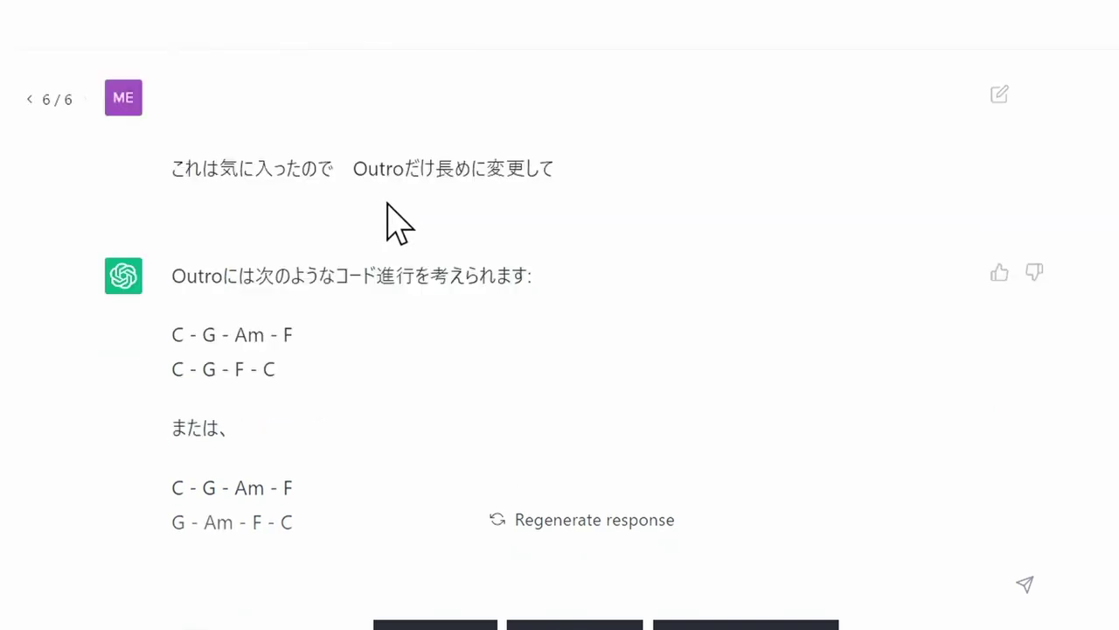
{"action": "scroll", "coordinate": [384, 224], "scroll_direction": "down", "scroll_amount": 2}
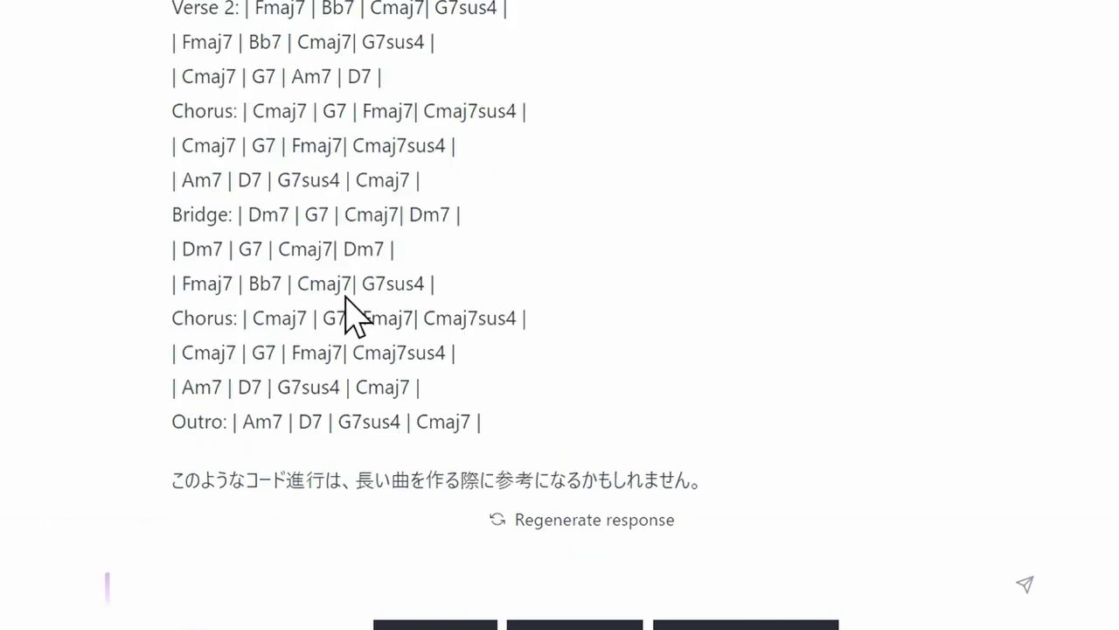
{"action": "scroll", "coordinate": [347, 316], "scroll_direction": "up", "scroll_amount": 3}
{"action": "scroll", "coordinate": [341, 312], "scroll_direction": "up", "scroll_amount": 2}
{"action": "scroll", "coordinate": [341, 302], "scroll_direction": "up", "scroll_amount": 4}
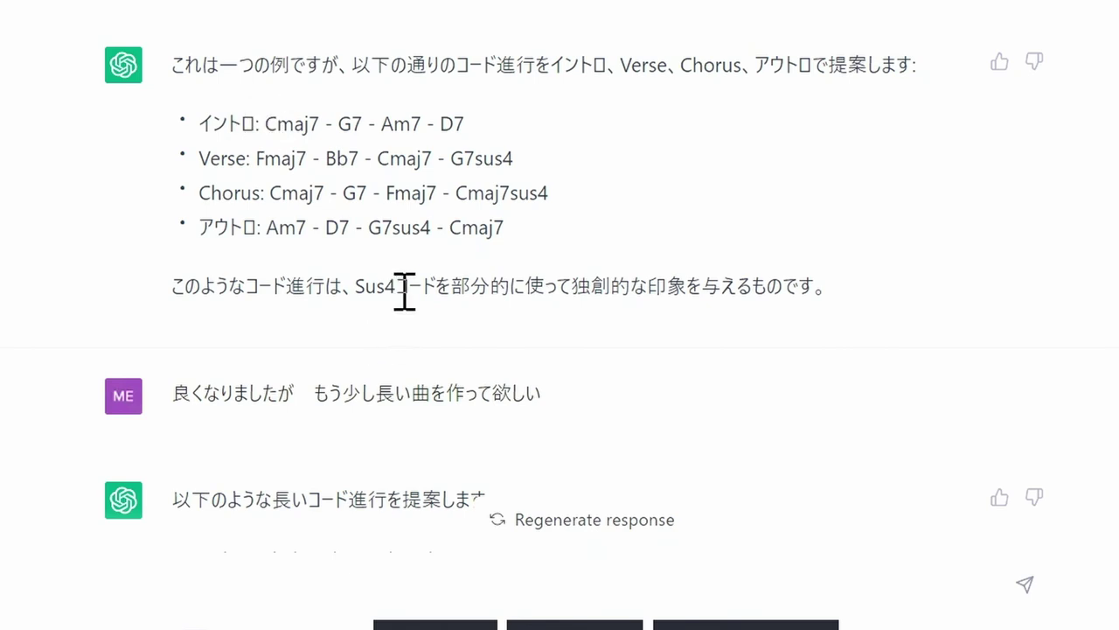
Step: Copy the four chord-progression lines and paste them into ChatGPT's message box
{"action": "mouse_move", "coordinate": [506, 229]}
{"action": "left_mouse_down"}
{"action": "mouse_move", "coordinate": [251, 166]}
{"action": "mouse_move", "coordinate": [230, 129]}
{"action": "left_mouse_up"}
{"action": "right_click", "coordinate": [230, 127]}
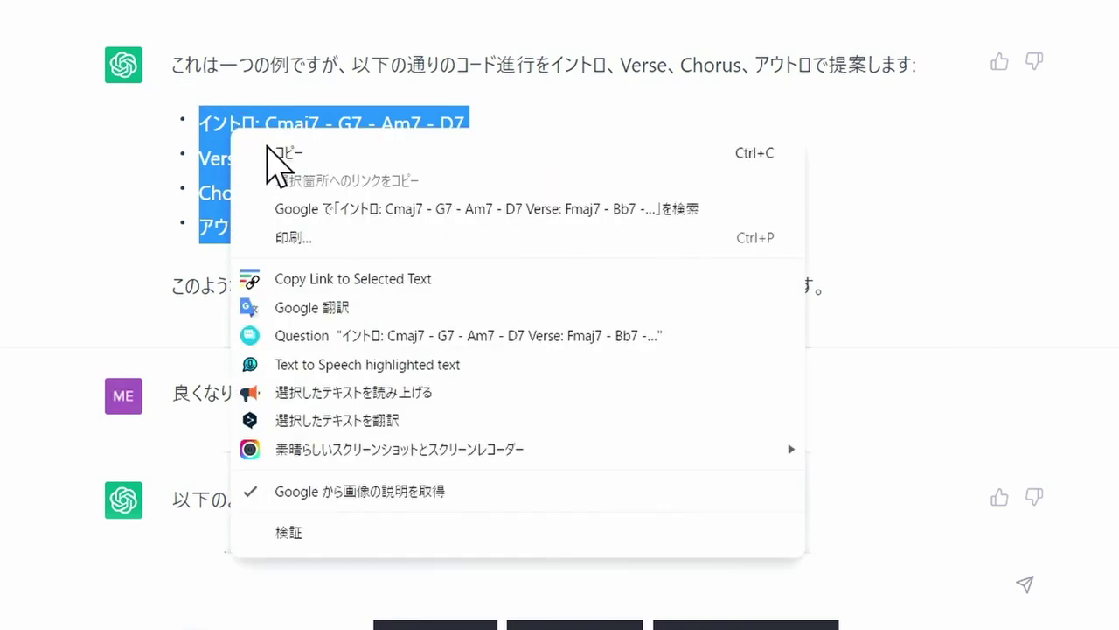
{"action": "left_click", "coordinate": [270, 145]}
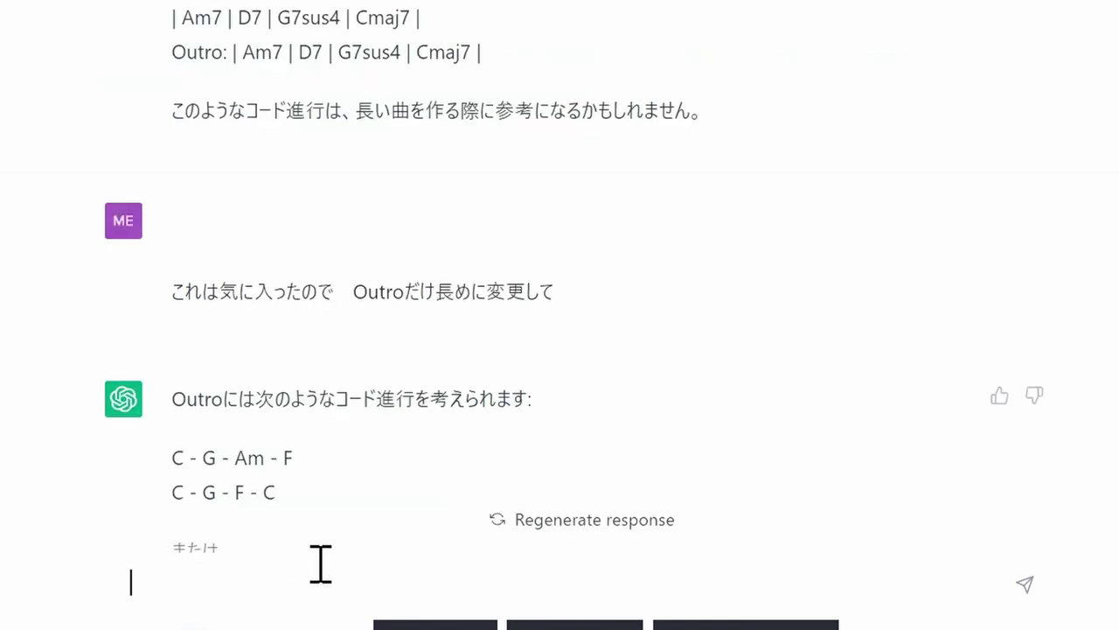
{"action": "left_click", "coordinate": [287, 573]}
{"action": "key", "text": "ctrl+v"}
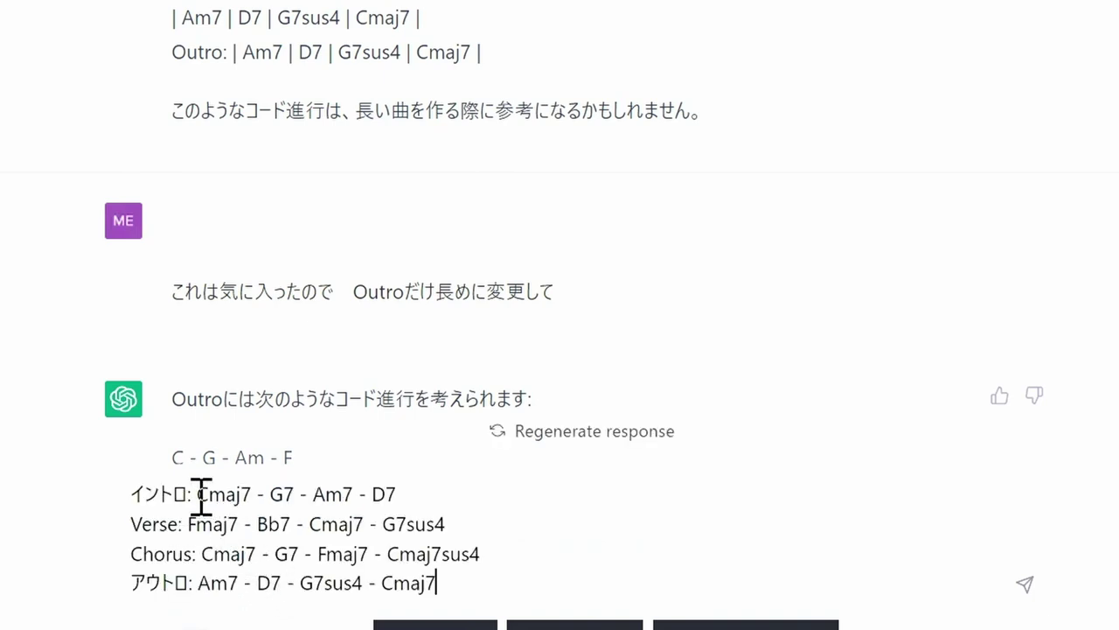
Step: Delete the intro, Verse:, Chorus and アウトロ: labels from the four pasted lines
{"action": "left_click_drag", "start_coordinate": [196, 495], "coordinate": [99, 500]}
{"action": "key", "text": "BackSpace"}
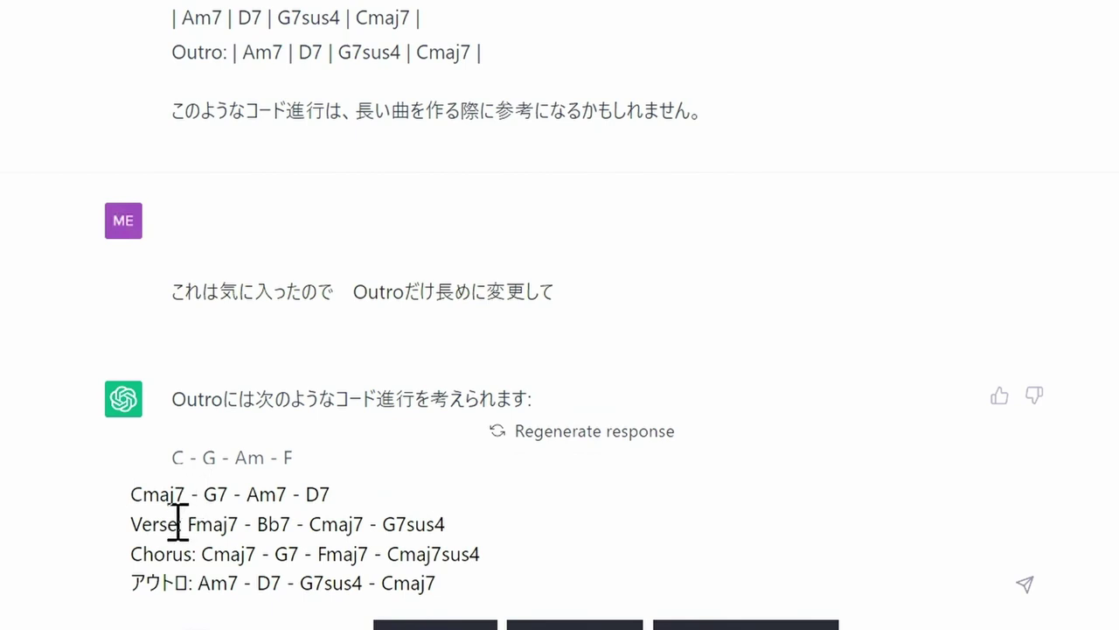
{"action": "left_click_drag", "start_coordinate": [186, 523], "coordinate": [122, 530]}
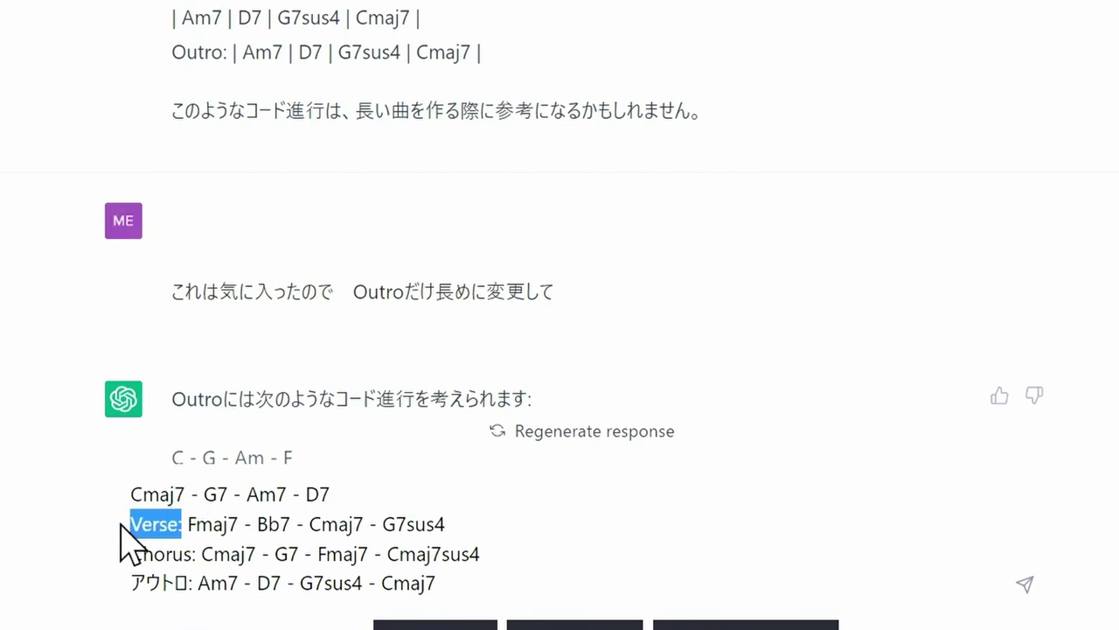
{"action": "key", "text": "BackSpace"}
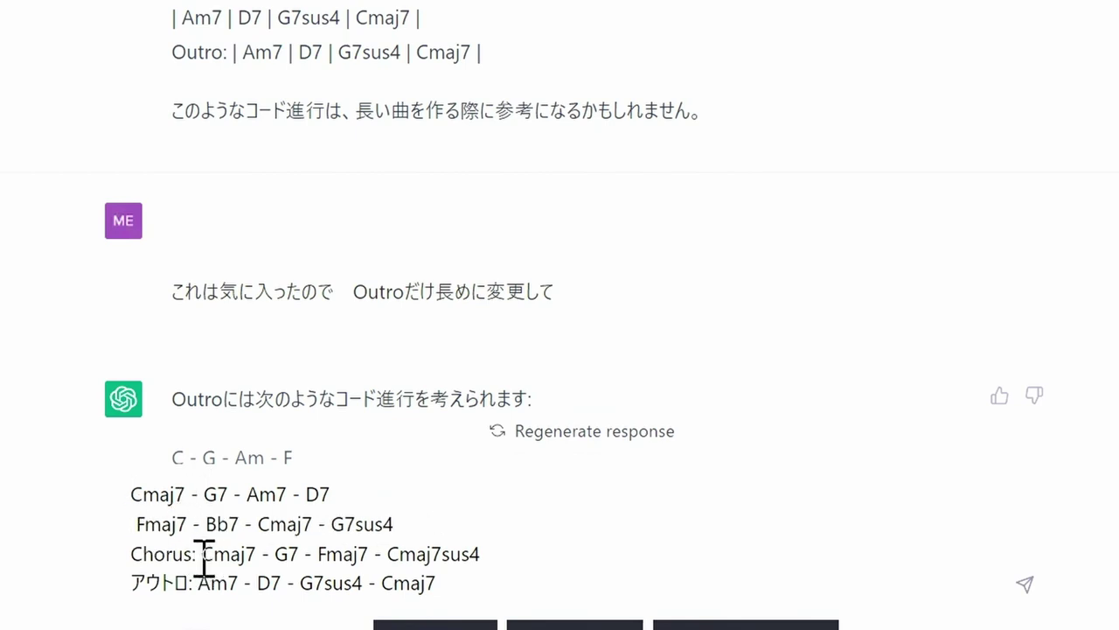
{"action": "left_click_drag", "start_coordinate": [204, 558], "coordinate": [136, 559]}
{"action": "key", "text": "BackSpace"}
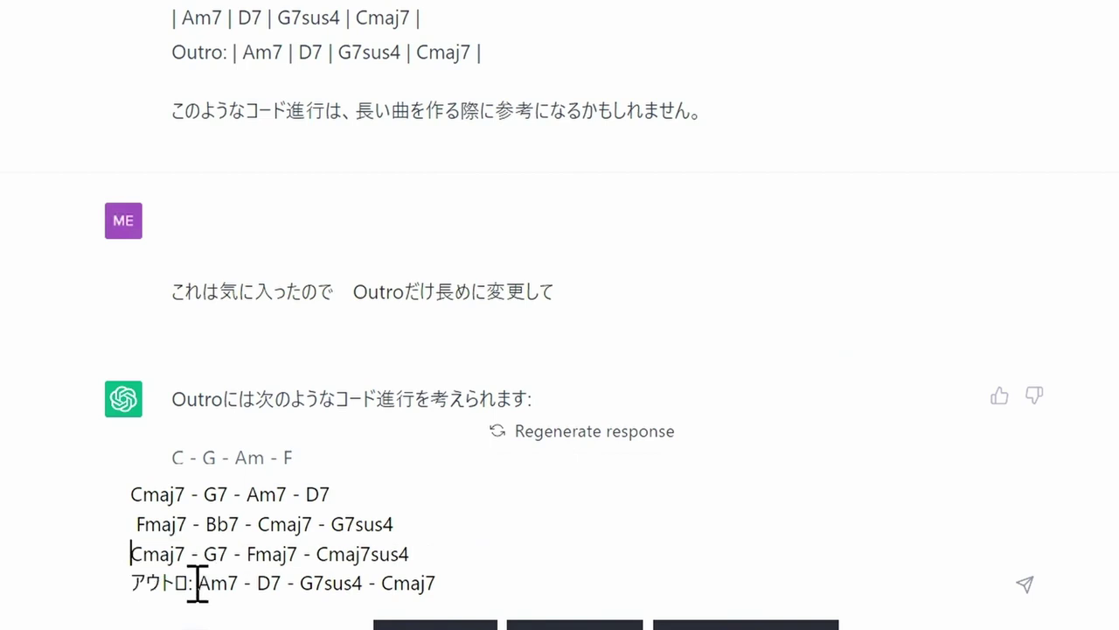
{"action": "left_click_drag", "start_coordinate": [195, 582], "coordinate": [115, 585]}
{"action": "key", "text": "BackSpace"}
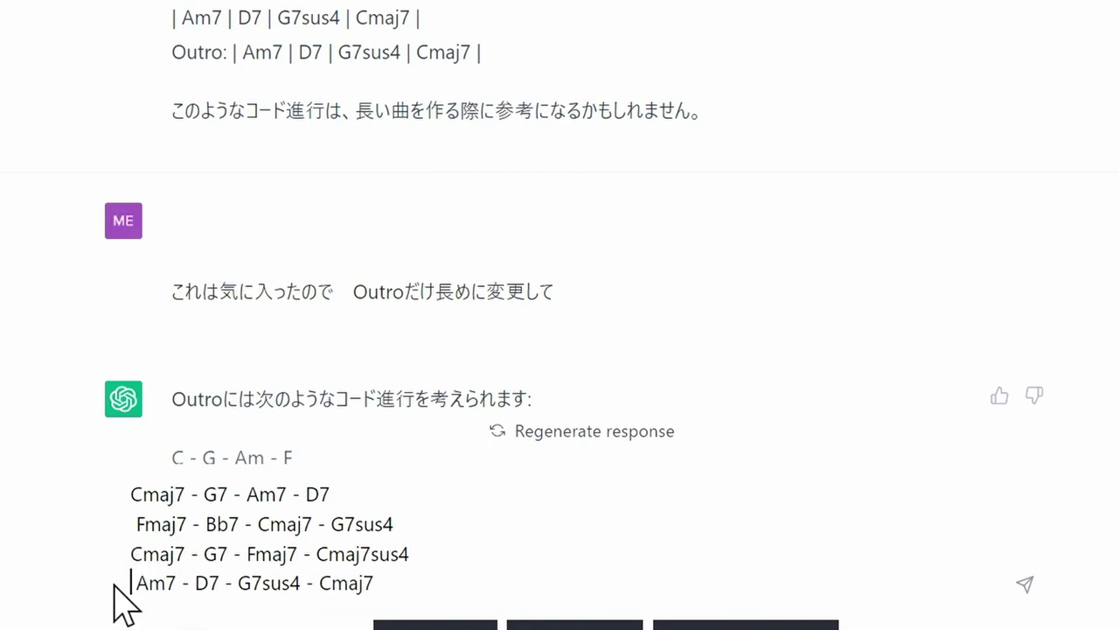
{"action": "left_click", "coordinate": [348, 428]}
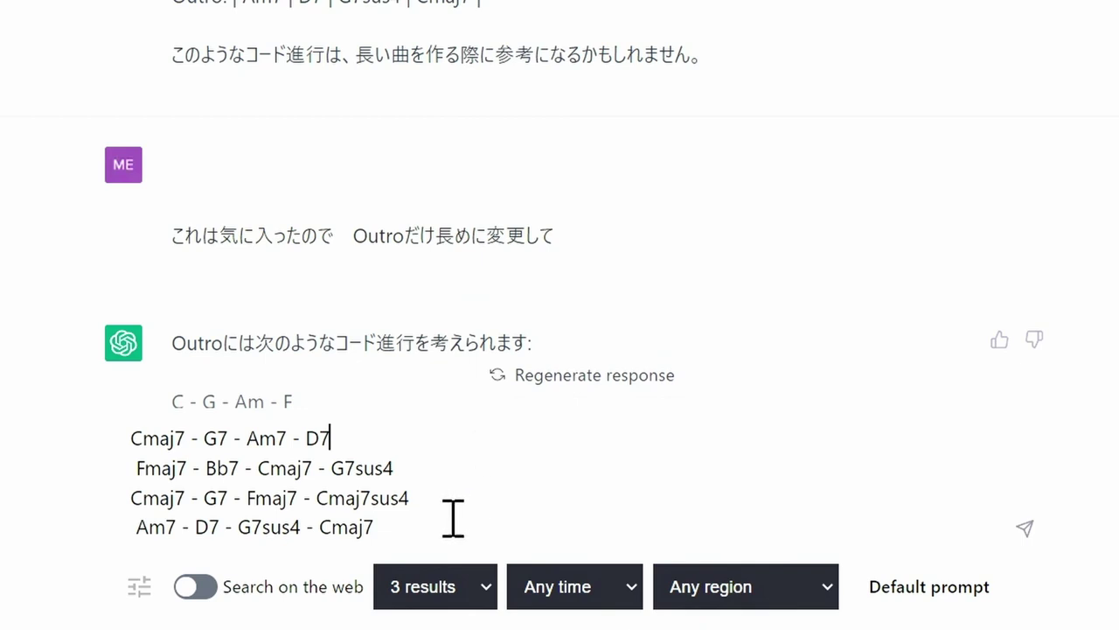
Step: Ask in Japanese, below the chords, to change the chord list's dashes into bar lines, and send it
{"action": "left_click", "coordinate": [429, 529]}
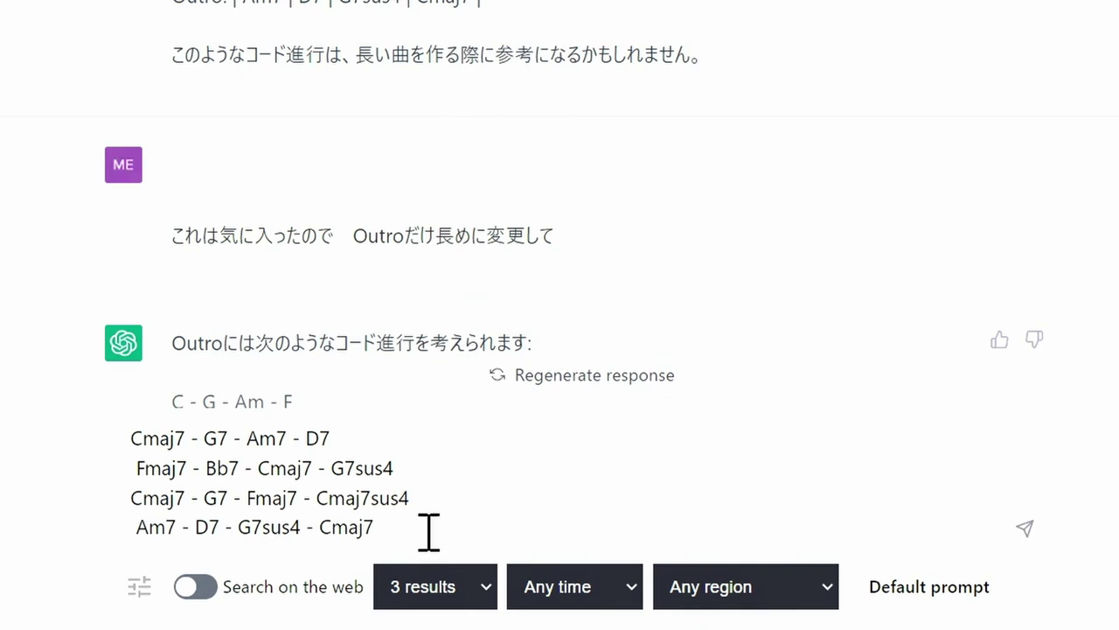
{"action": "key", "text": "Return"}
{"action": "type", "text": "上記のこーど"}
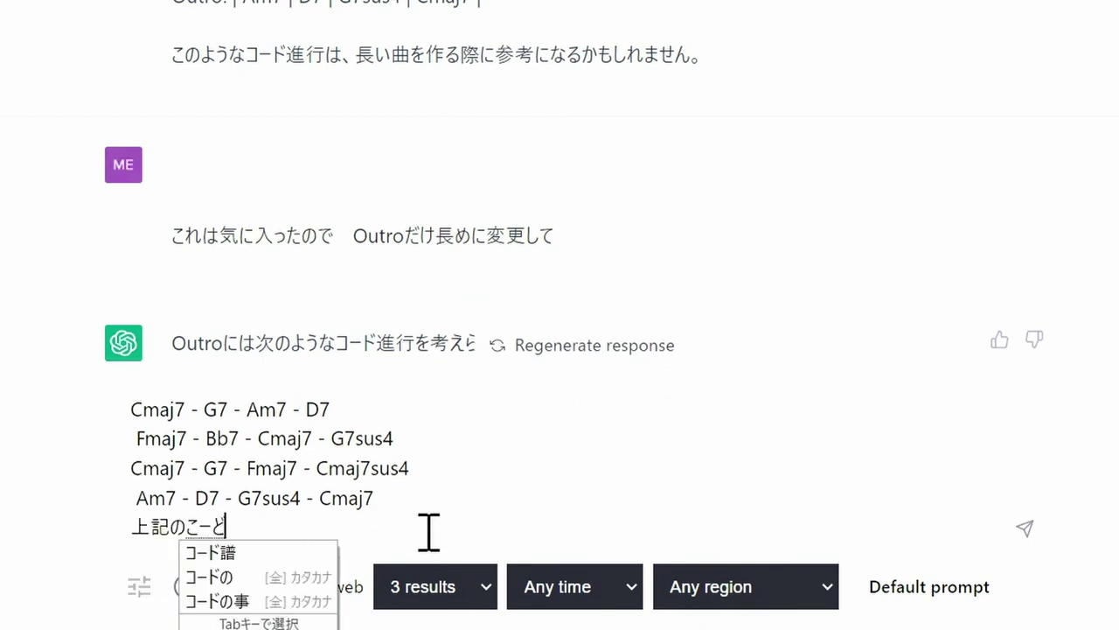
{"action": "type", "text": "りすとの"}
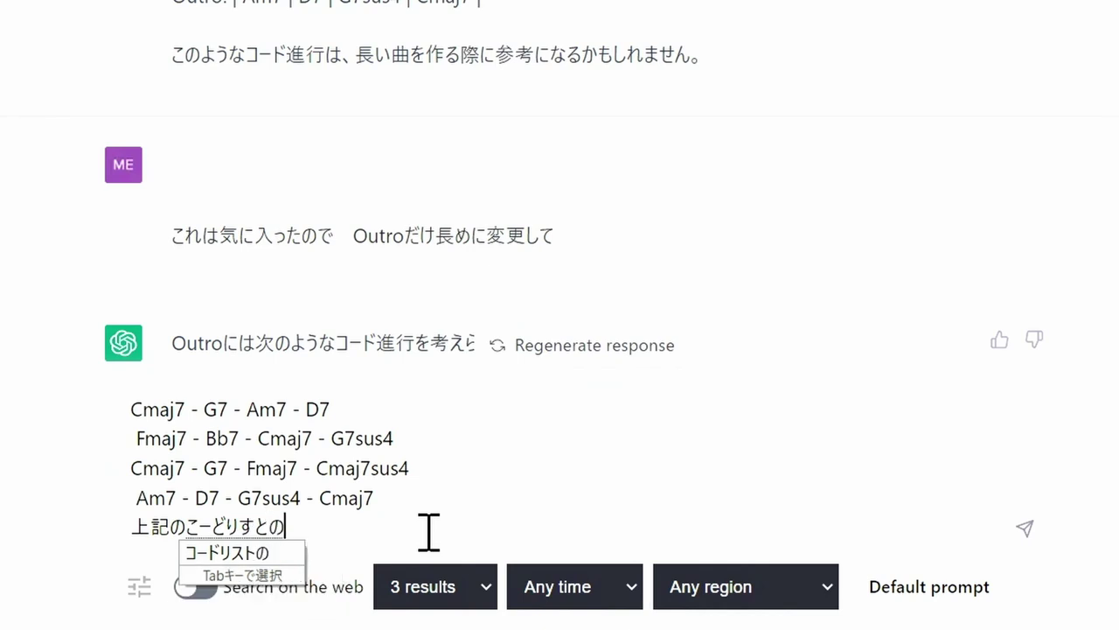
{"action": "key", "text": "Tab"}
{"action": "key", "text": "Return"}
{"action": "type", "text": "-"}
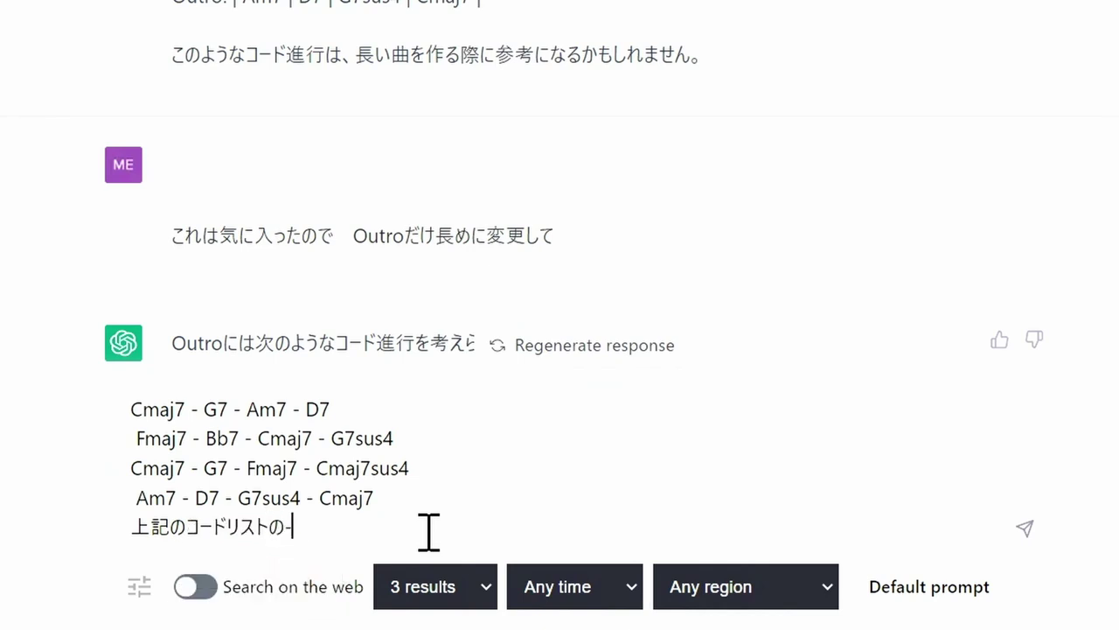
{"action": "type", "text": "を"}
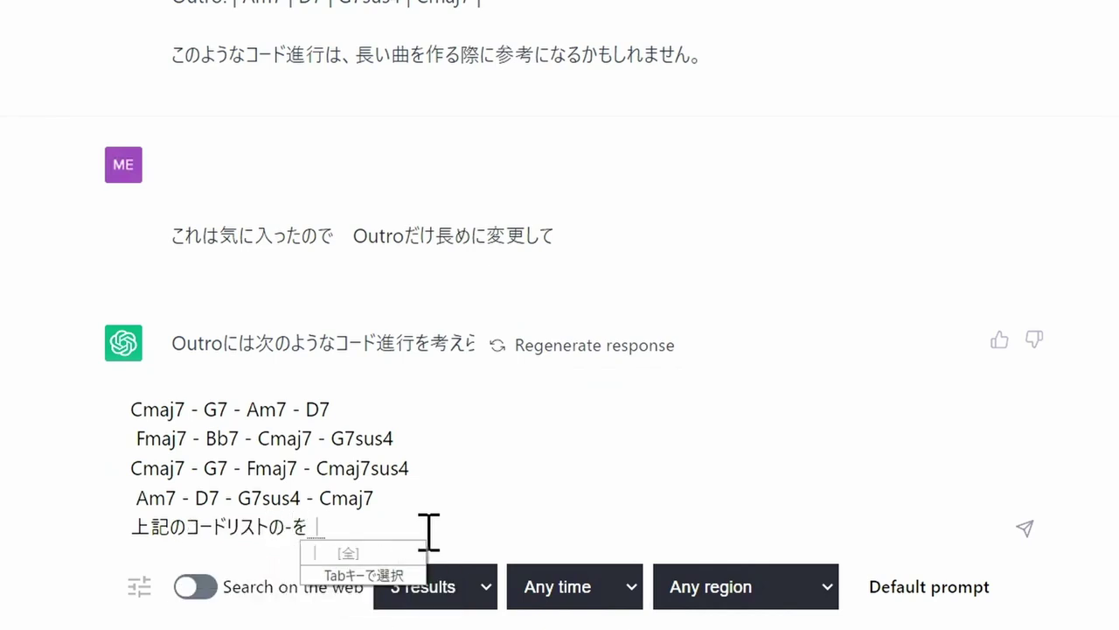
{"action": "key", "text": "BackSpace"}
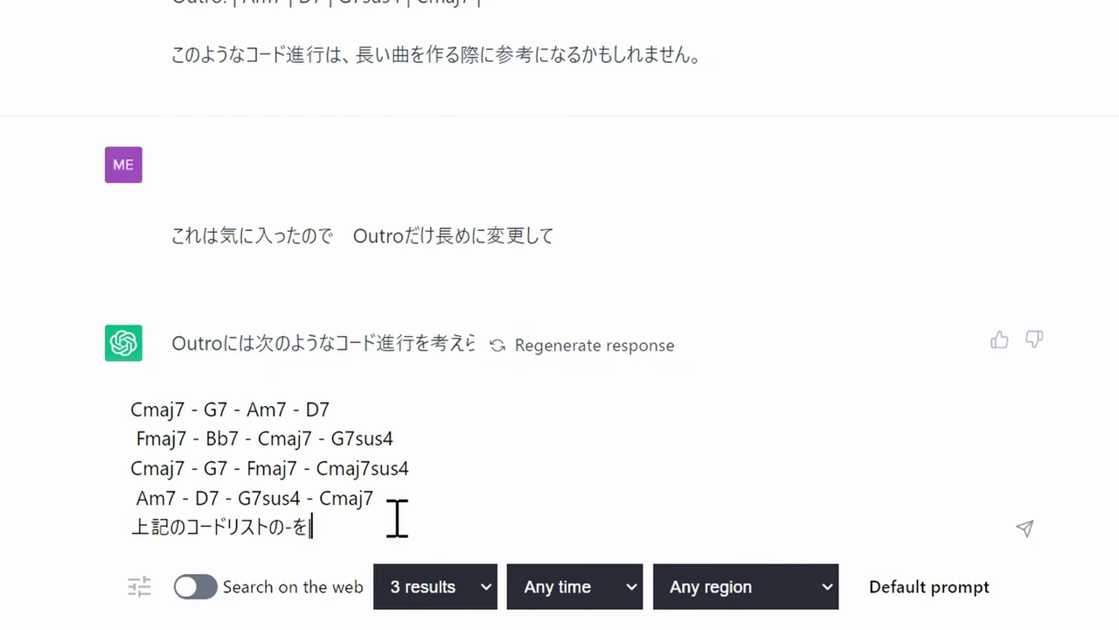
{"action": "type", "text": "に変えて"}
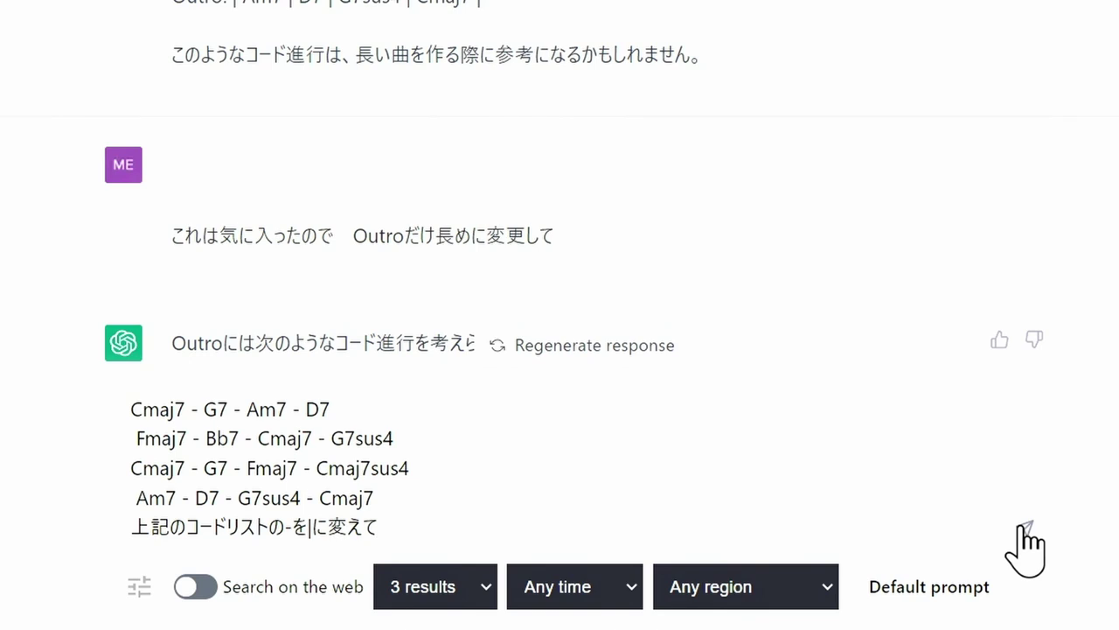
{"action": "left_click", "coordinate": [1024, 529]}
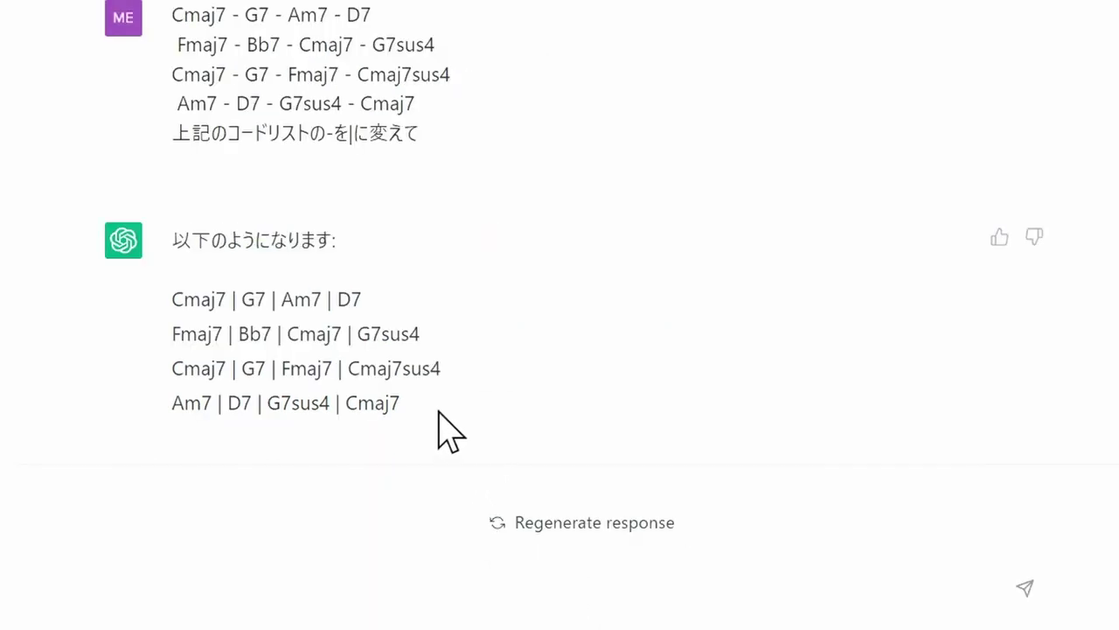
Step: Select the reply's four bar-separated chord lines, ending with Am7 | D7 | G7sus4 | Cmaj7
{"action": "left_click_drag", "start_coordinate": [400, 403], "coordinate": [201, 350]}
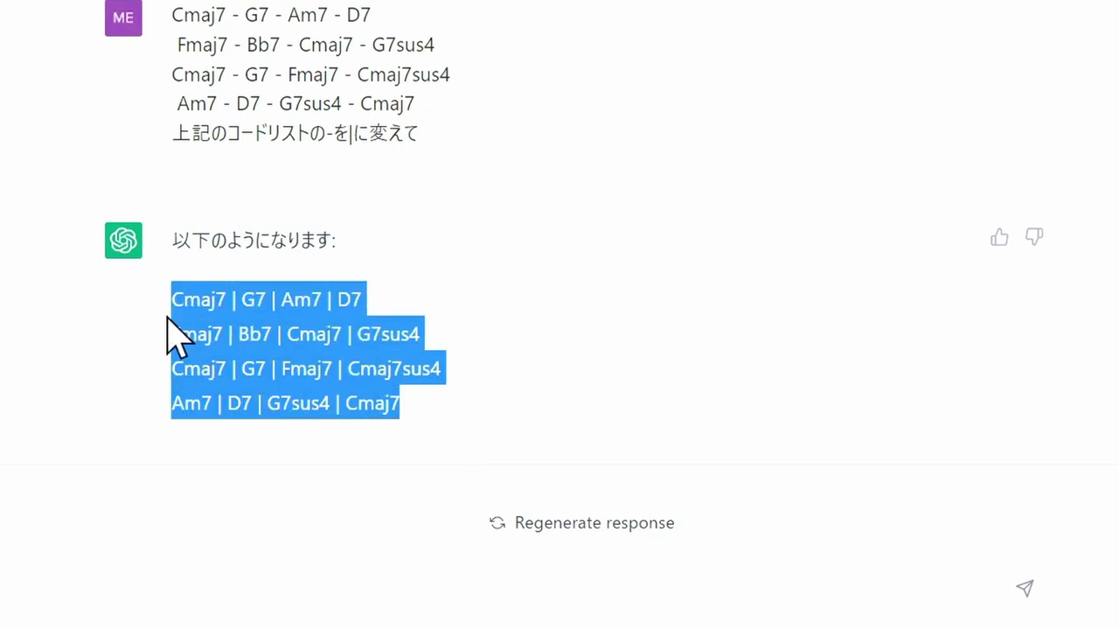
{"action": "left_click_drag", "start_coordinate": [201, 349], "coordinate": [168, 317]}
{"action": "key", "text": "ctrl+c"}
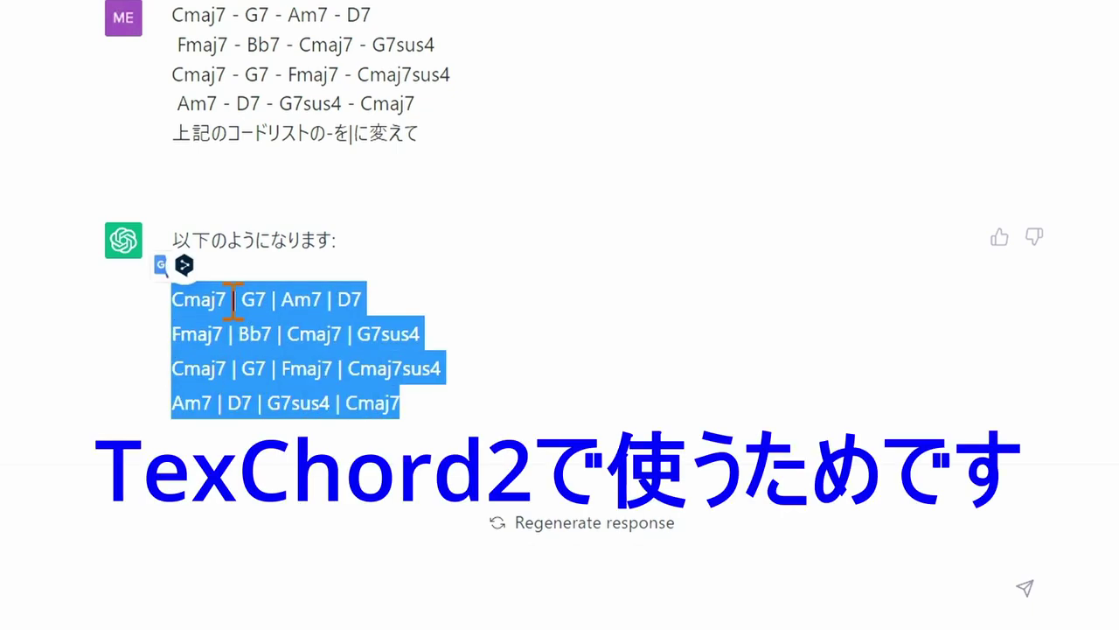
{"action": "right_click", "coordinate": [229, 302]}
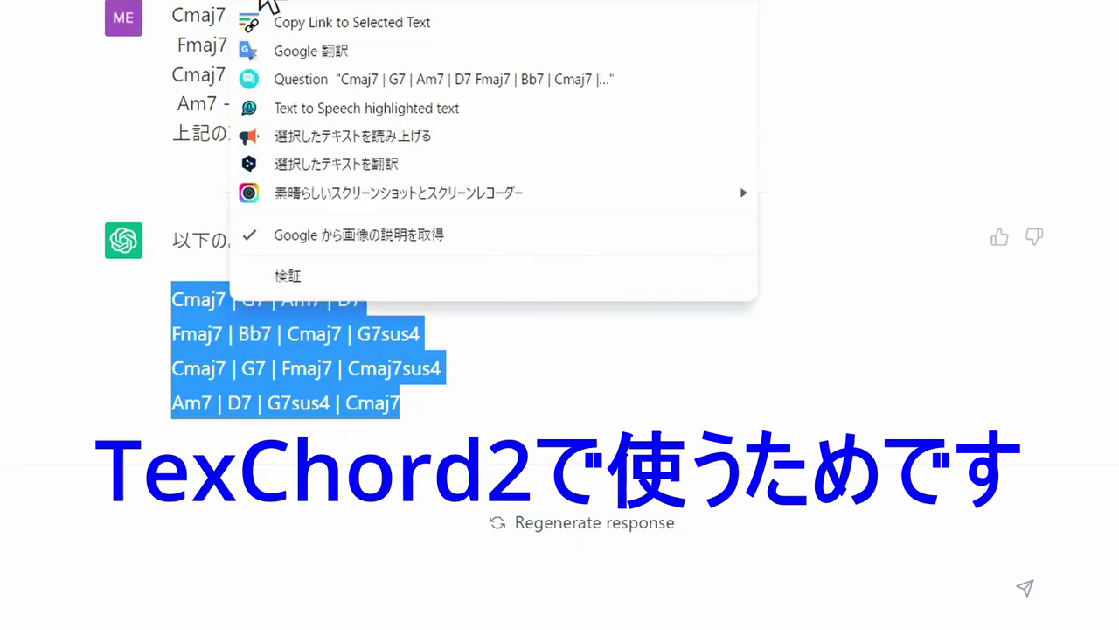
{"action": "key", "text": "Escape"}
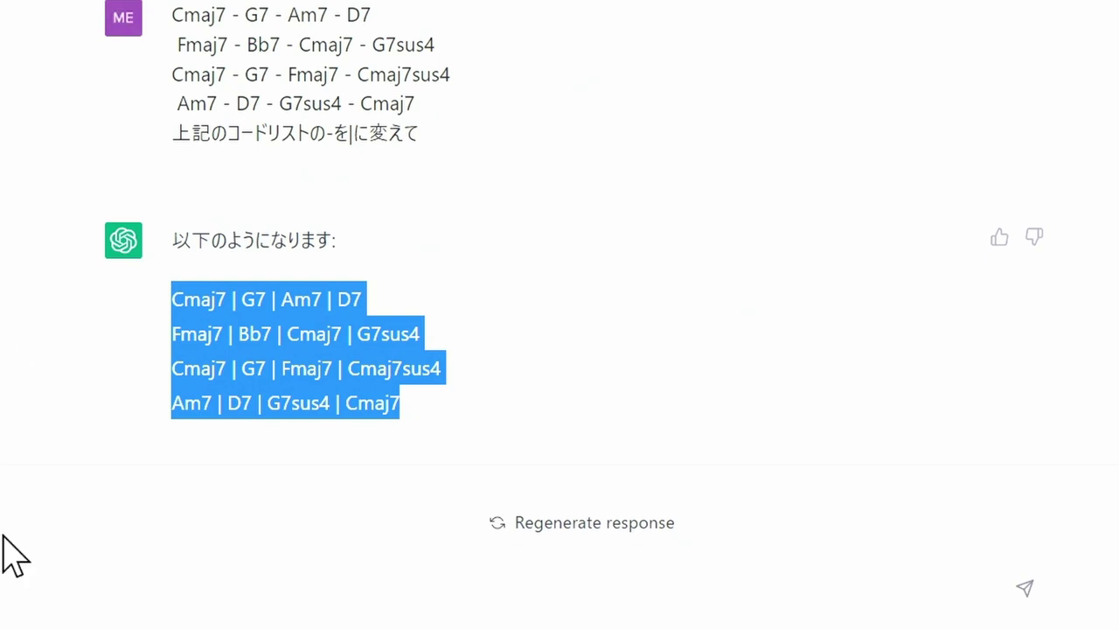
Step: Launch TexChord Free from the music group of the Start menu tiles
{"action": "left_click", "coordinate": [19, 616]}
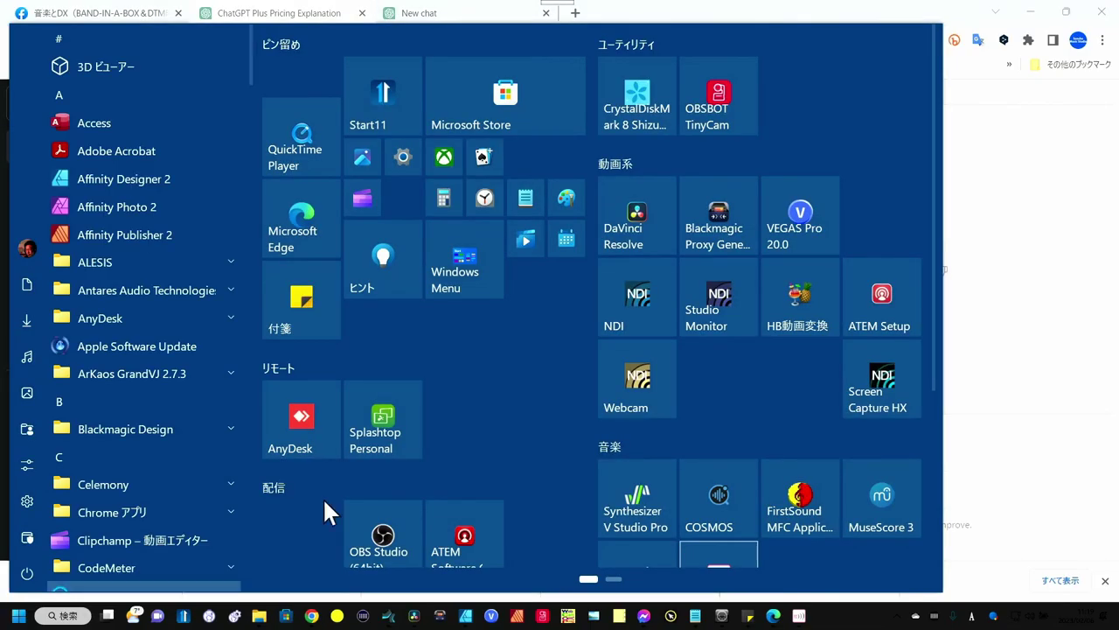
{"action": "scroll", "coordinate": [554, 416], "scroll_direction": "down", "scroll_amount": 3}
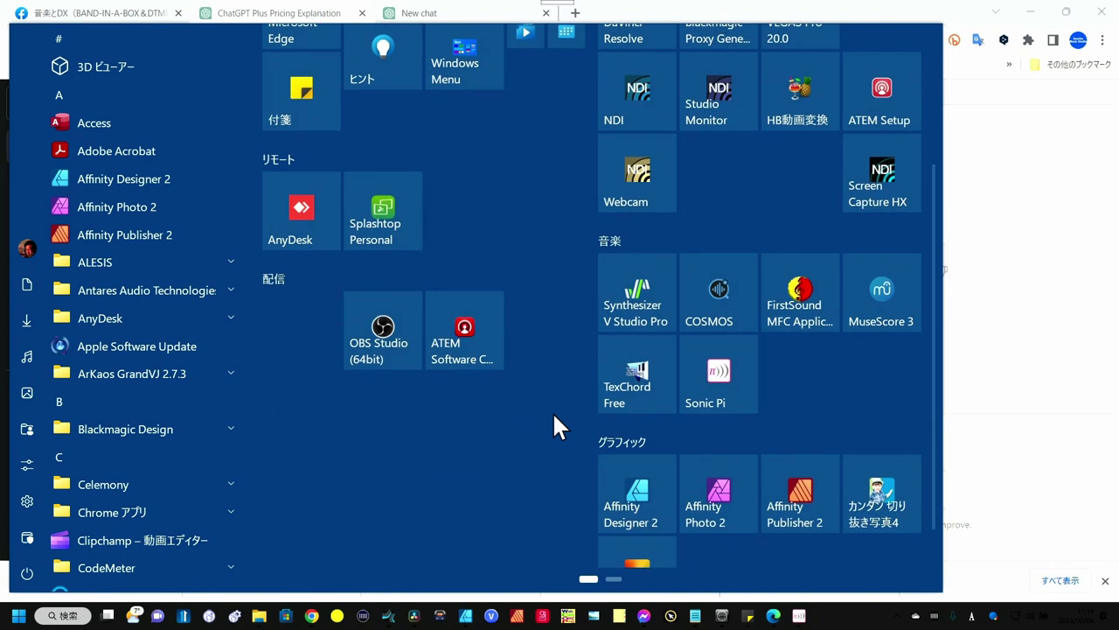
{"action": "scroll", "coordinate": [555, 416], "scroll_direction": "down", "scroll_amount": 1}
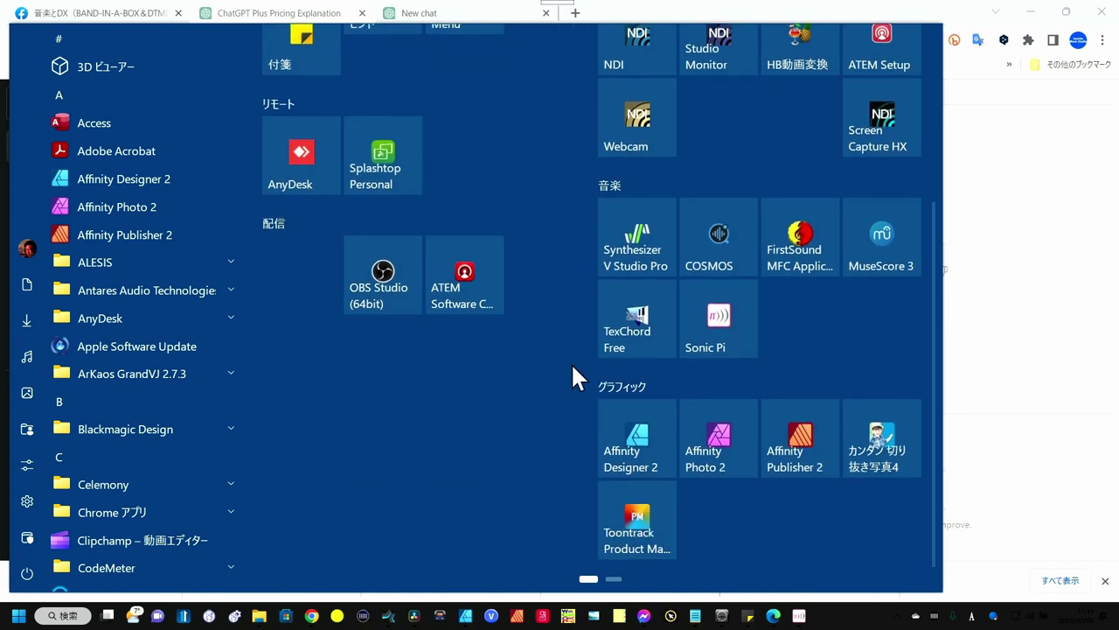
{"action": "left_click", "coordinate": [642, 319]}
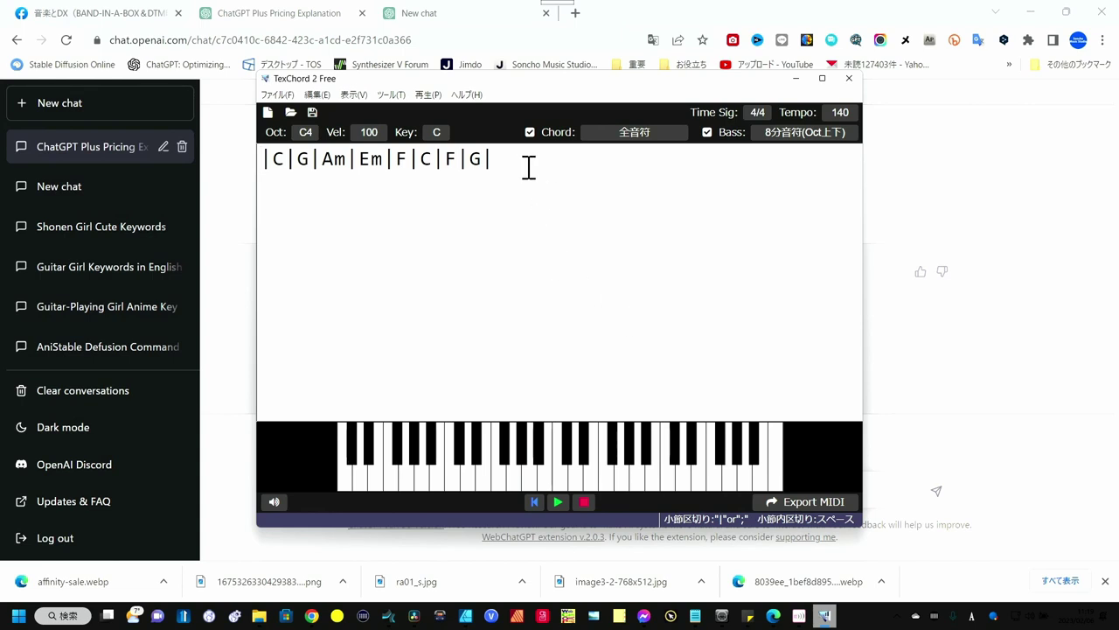
Step: Replace the sample |C|G|Am|Em|F|C|F|G| line with the copied jazz chords and preview G7
{"action": "left_click_drag", "start_coordinate": [524, 165], "coordinate": [237, 167]}
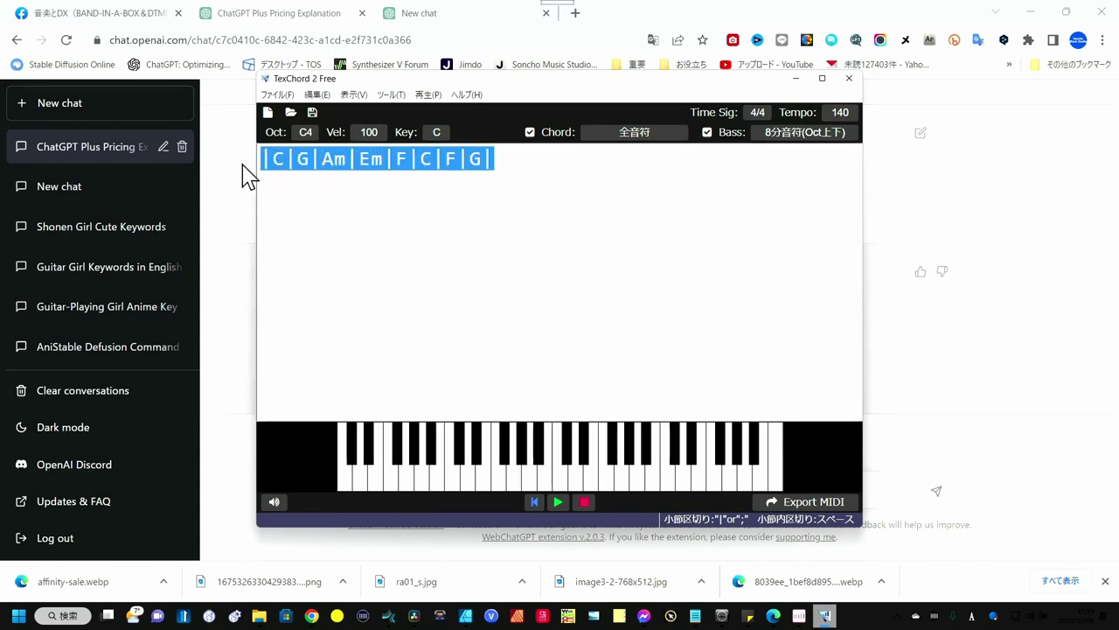
{"action": "key", "text": "ctrl+v"}
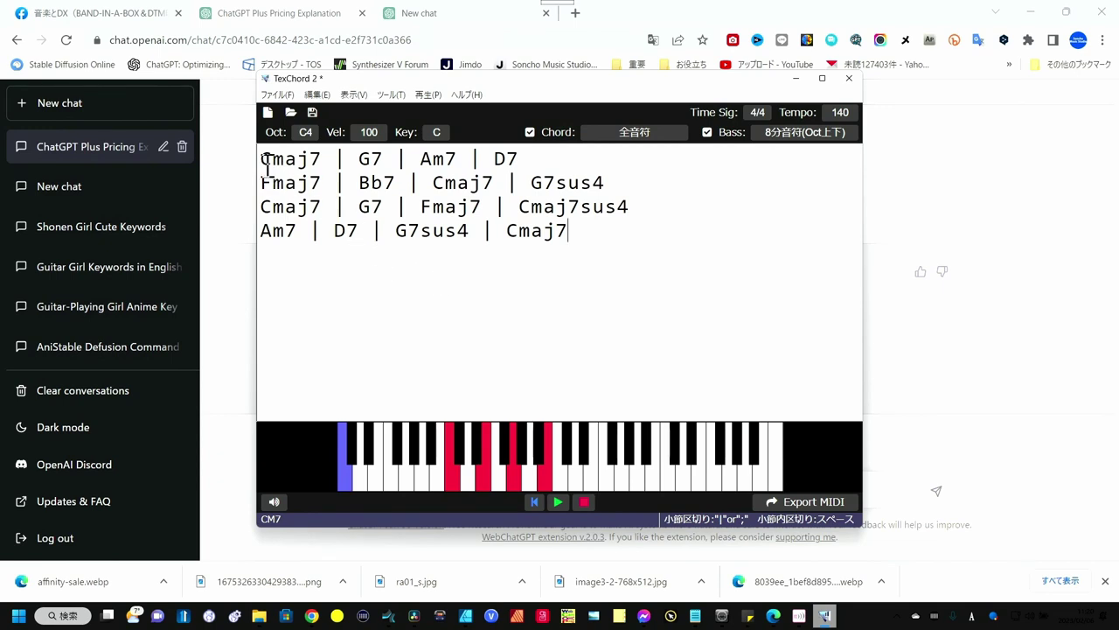
{"action": "left_click", "coordinate": [366, 162]}
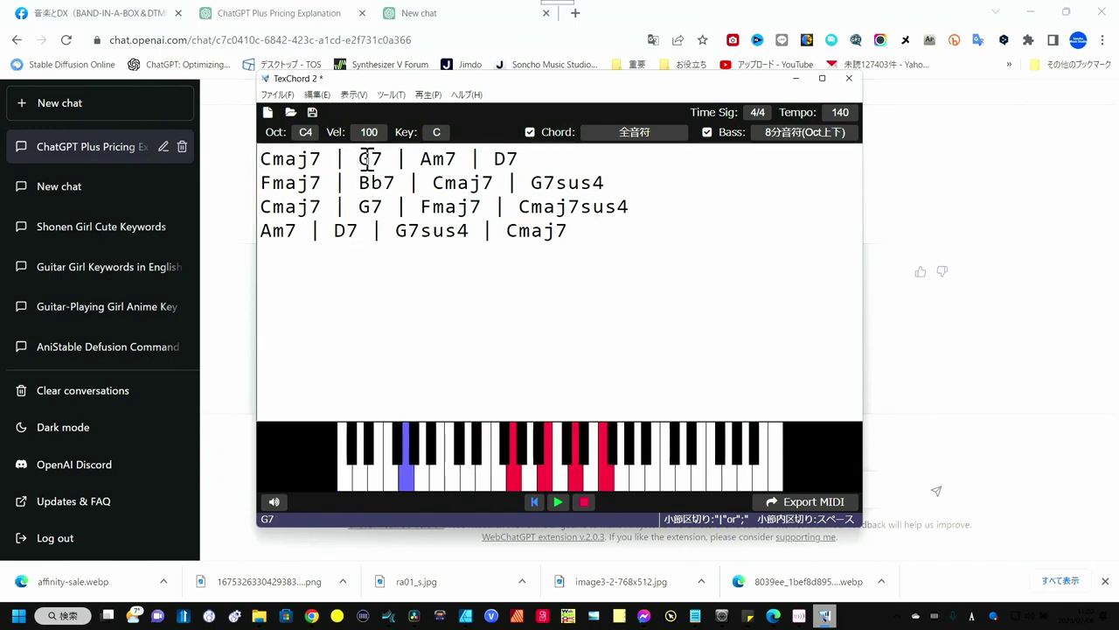
Step: Preview the Am7 and G7sus4 chords, return to the start, and open the 再生 menu
{"action": "left_click", "coordinate": [444, 161]}
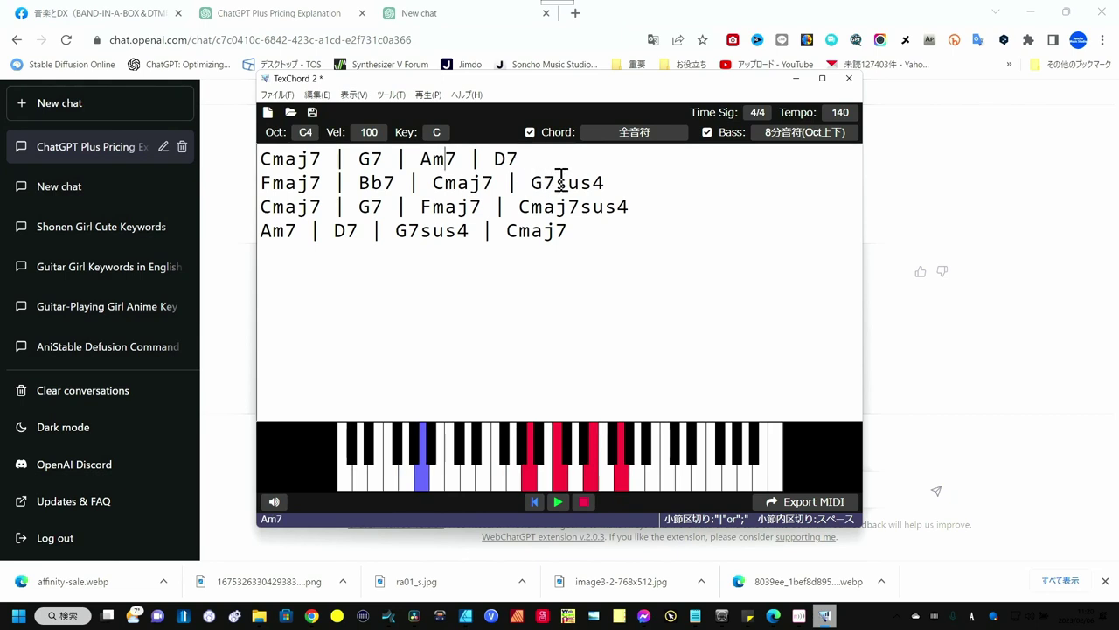
{"action": "left_click", "coordinate": [562, 182]}
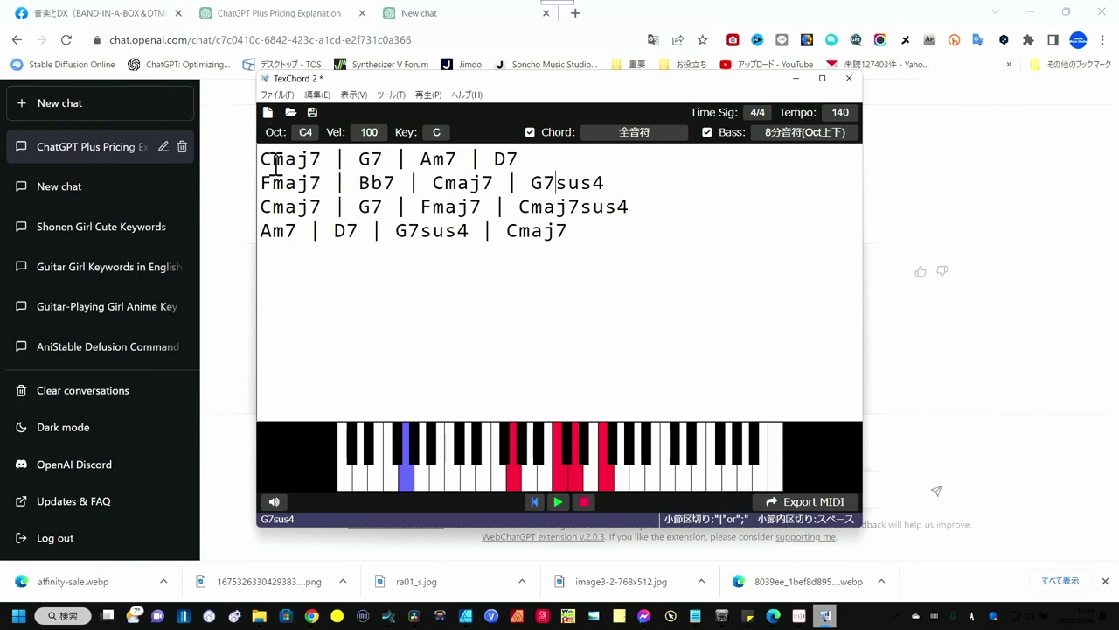
{"action": "left_click", "coordinate": [263, 160]}
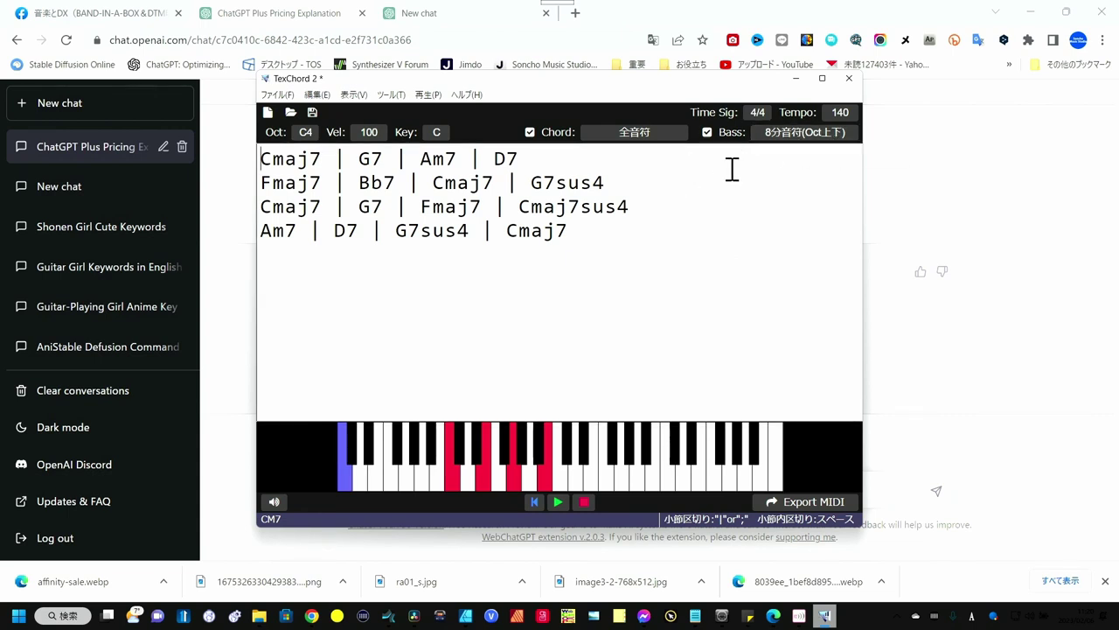
{"action": "left_click", "coordinate": [429, 96]}
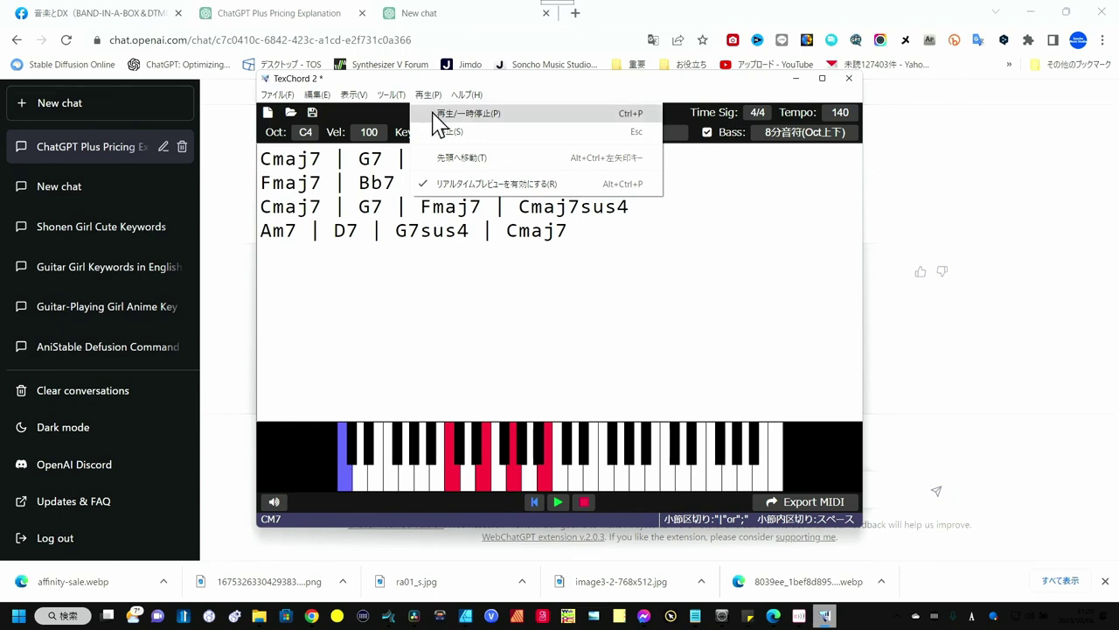
Step: Play the four-line progression from the top with 再生/一時停止
{"action": "left_click", "coordinate": [437, 122]}
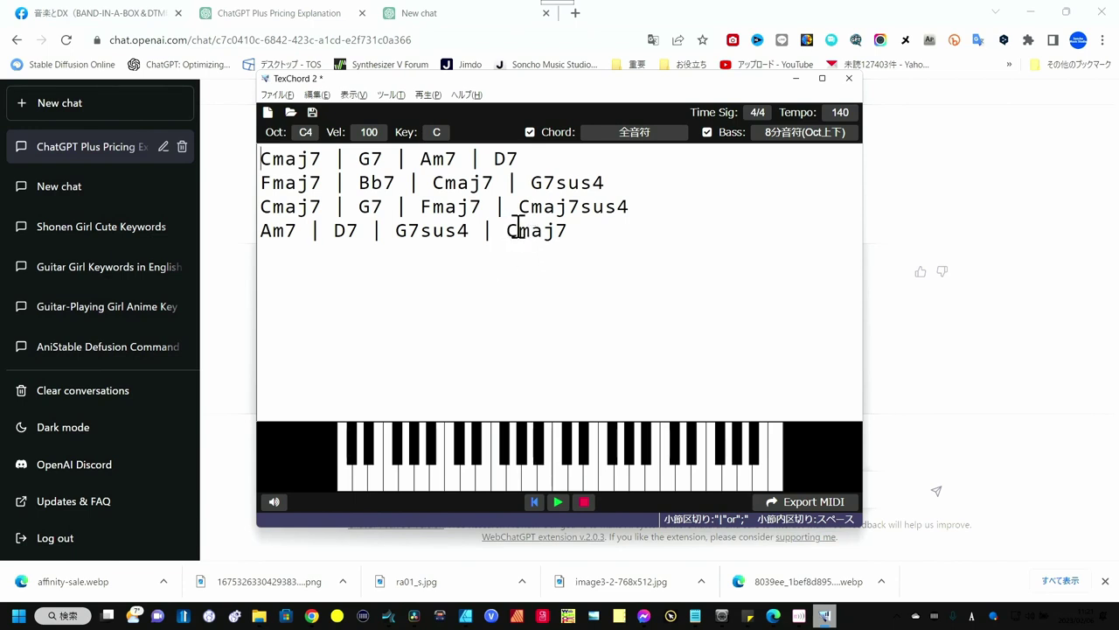
Step: Edit the last line to Am7 | D7 | G7sus4 G7 | C
{"action": "left_click_drag", "start_coordinate": [518, 230], "coordinate": [570, 230]}
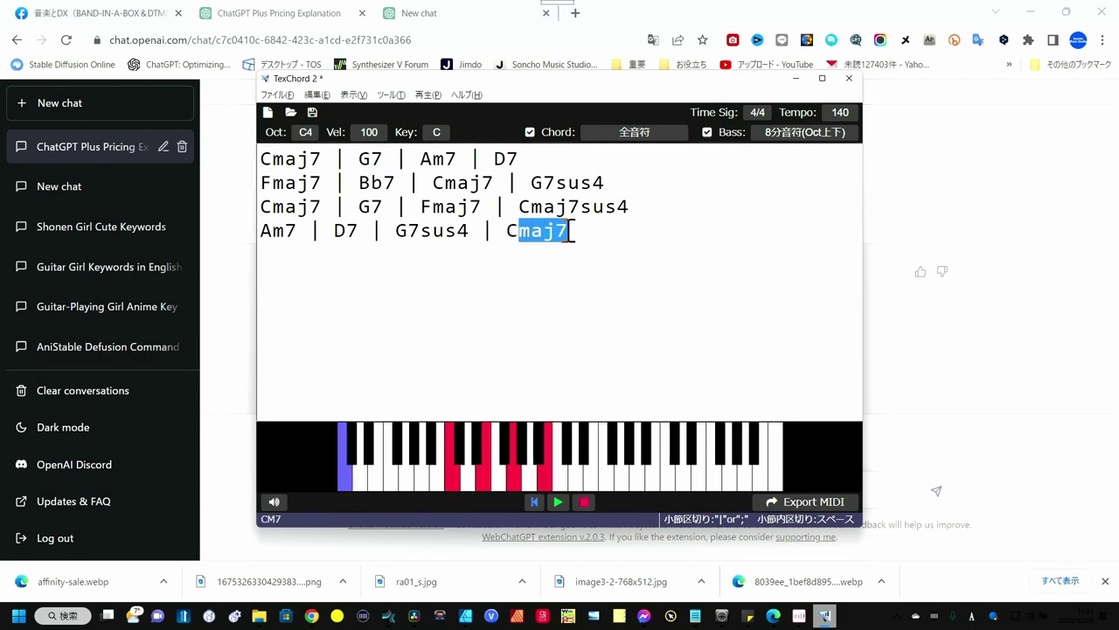
{"action": "key", "text": "BackSpace"}
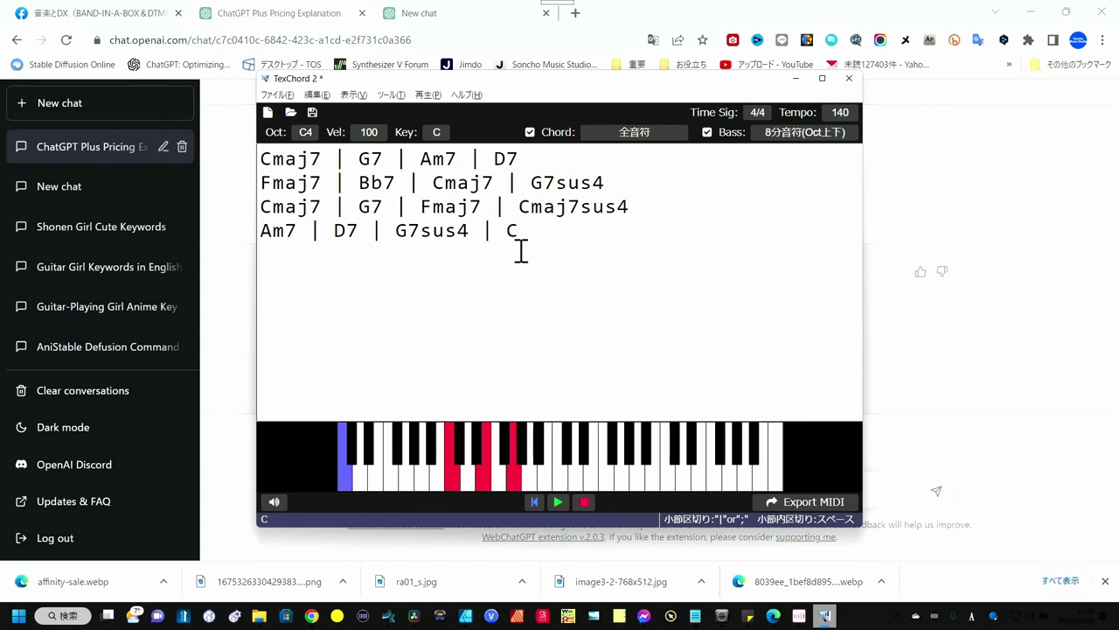
{"action": "left_click", "coordinate": [476, 232]}
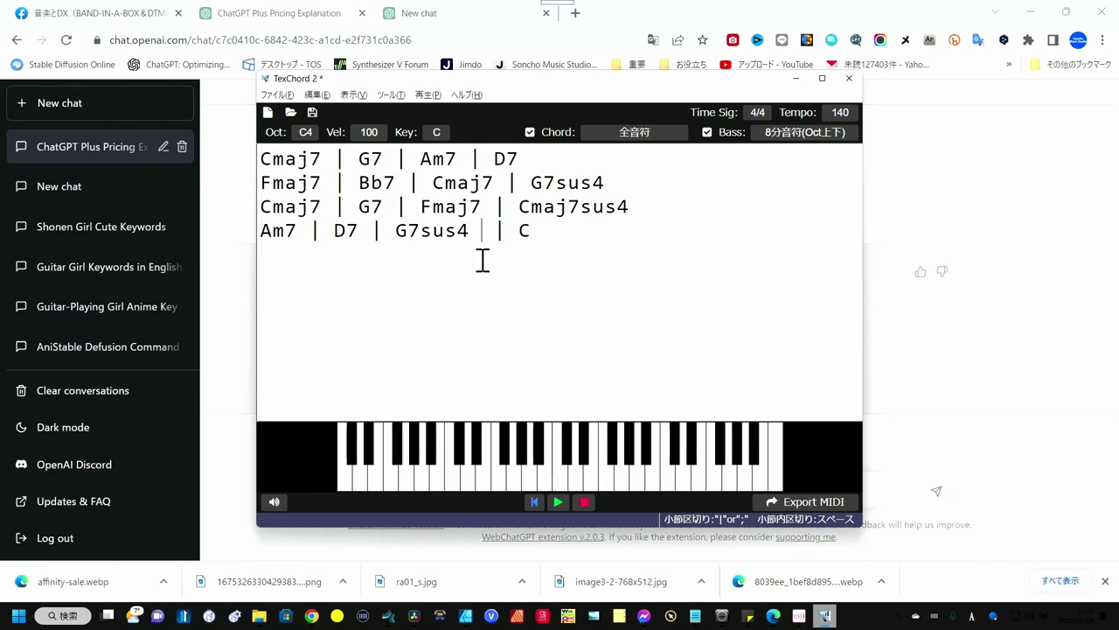
{"action": "type", "text": "G"}
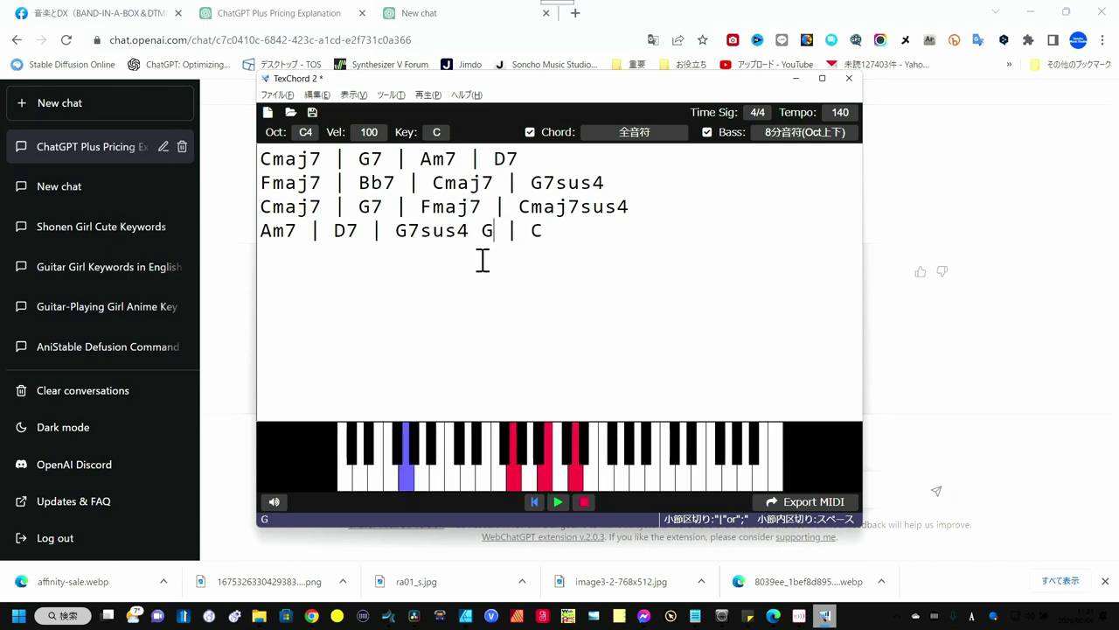
{"action": "type", "text": "7"}
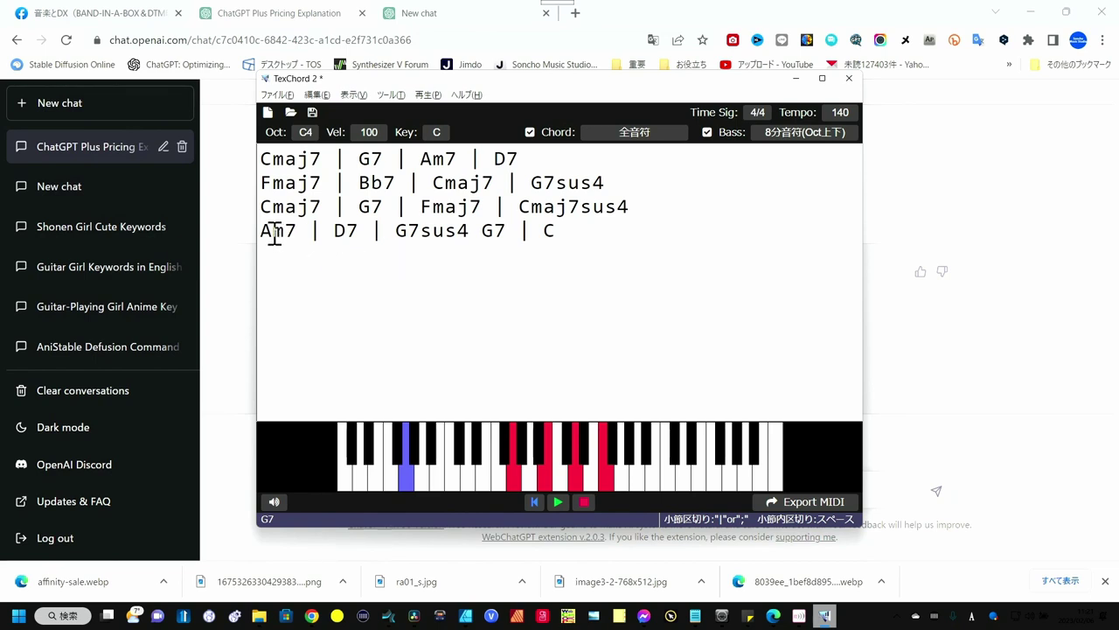
Step: Play the progression back starting from the last line
{"action": "left_click", "coordinate": [263, 232]}
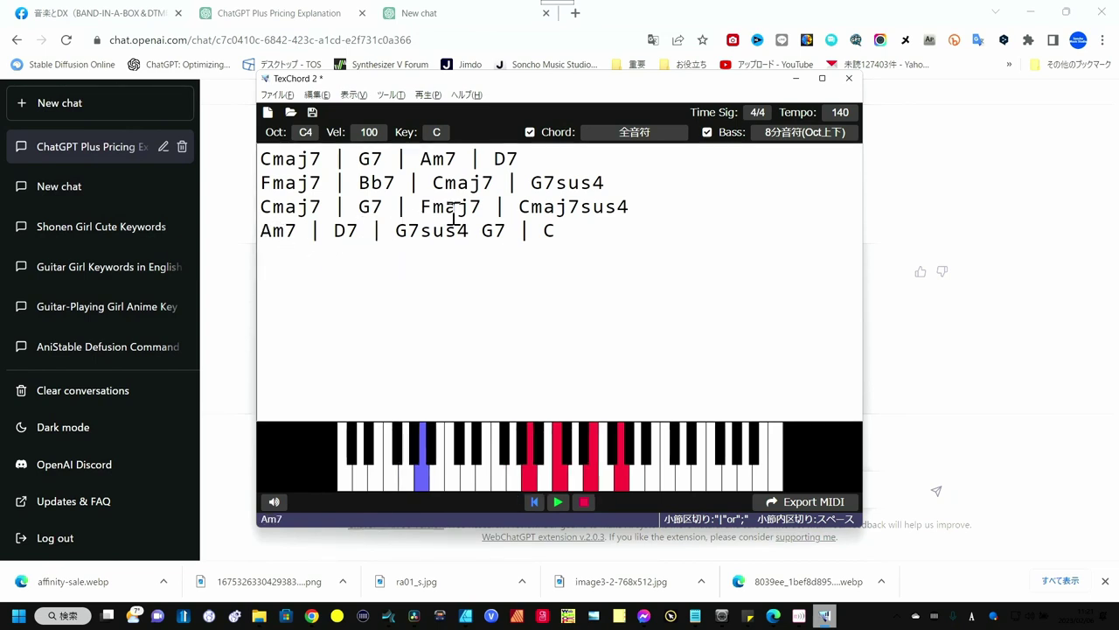
{"action": "left_click", "coordinate": [432, 96]}
{"action": "left_click", "coordinate": [432, 109]}
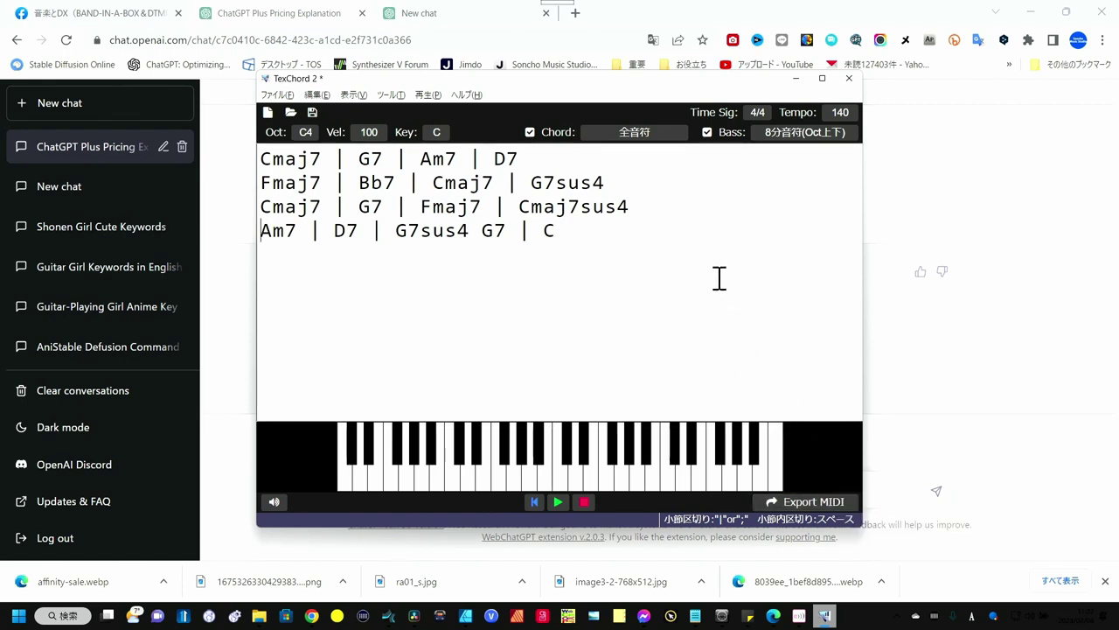
Step: Switch the progression to 3/4 time and play it from the first line
{"action": "left_click", "coordinate": [708, 134]}
{"action": "left_click", "coordinate": [758, 116]}
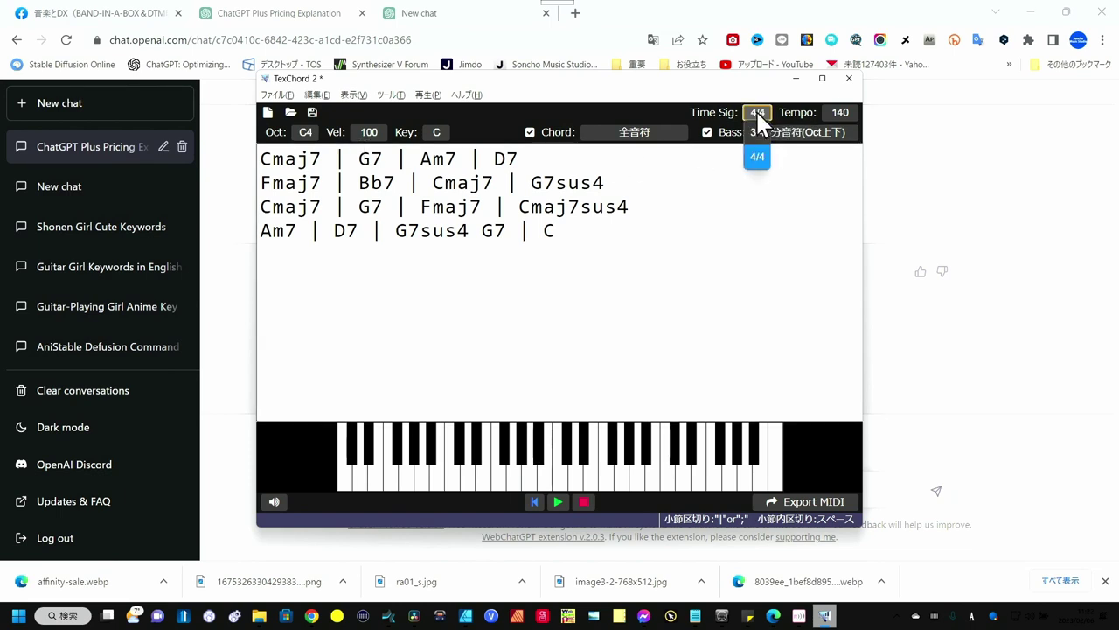
{"action": "left_click", "coordinate": [762, 136]}
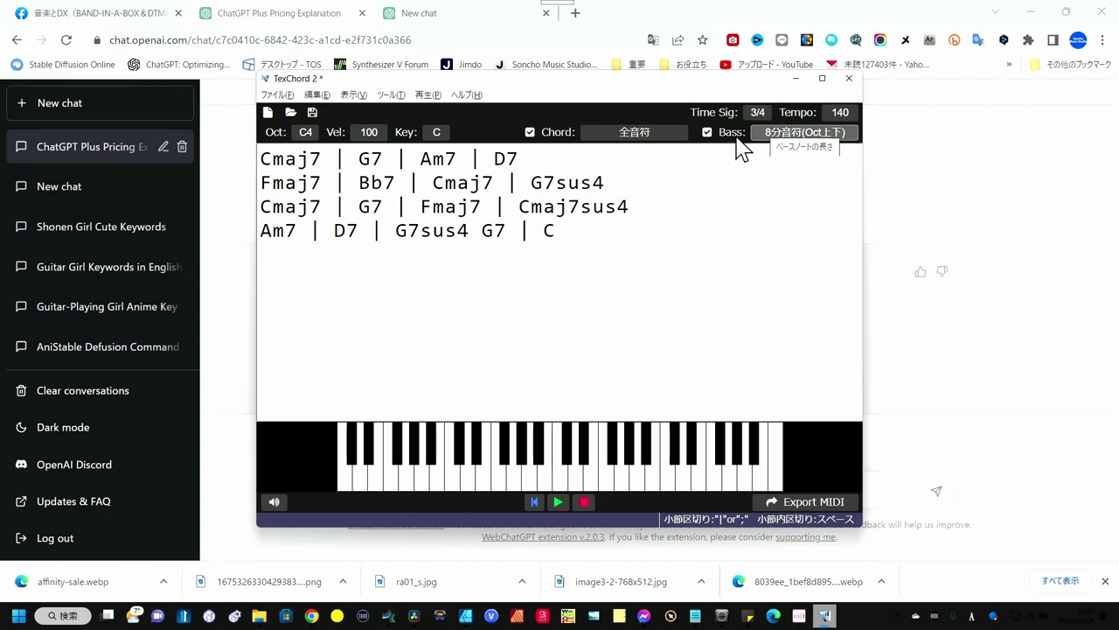
{"action": "left_click", "coordinate": [262, 156]}
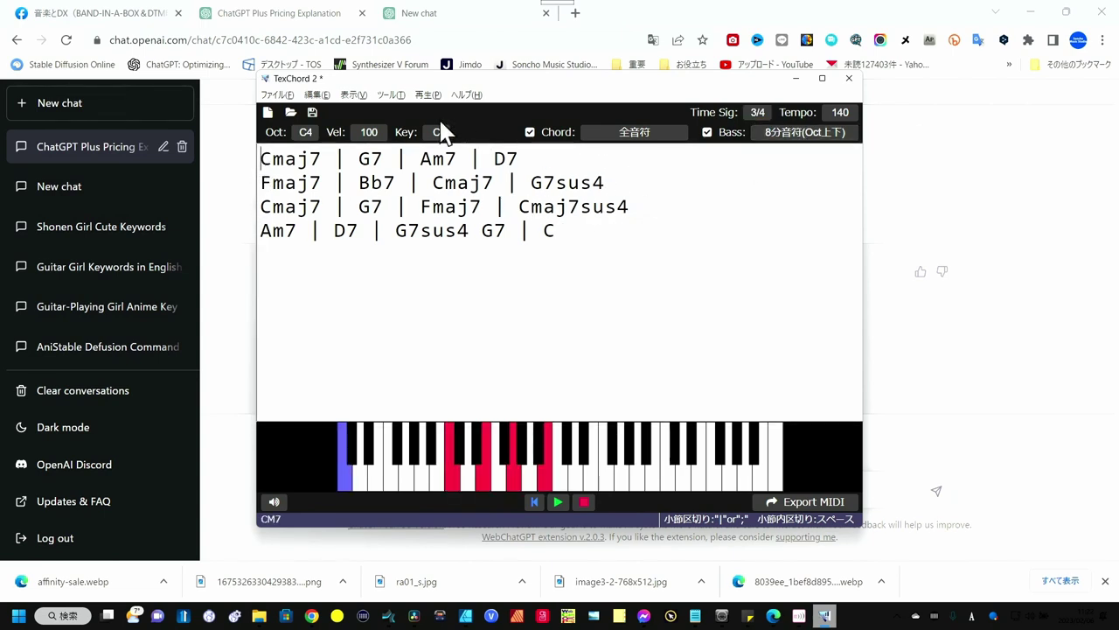
{"action": "key", "text": "F5"}
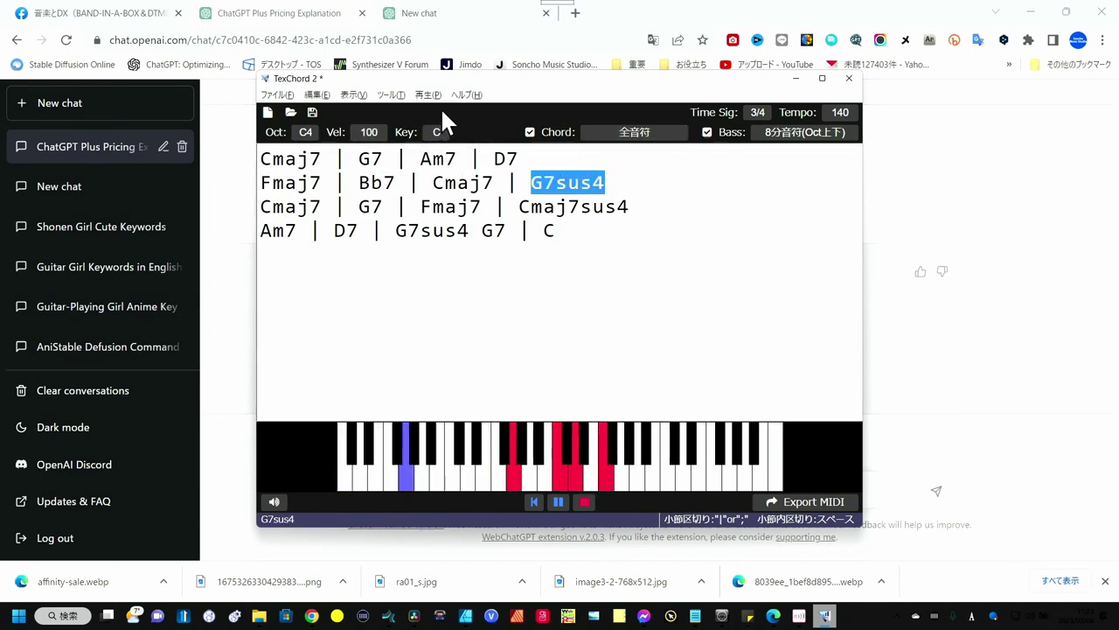
Step: Stop the 3/4 playback and bring the Chrome ChatGPT window back to the front
{"action": "left_click", "coordinate": [473, 265]}
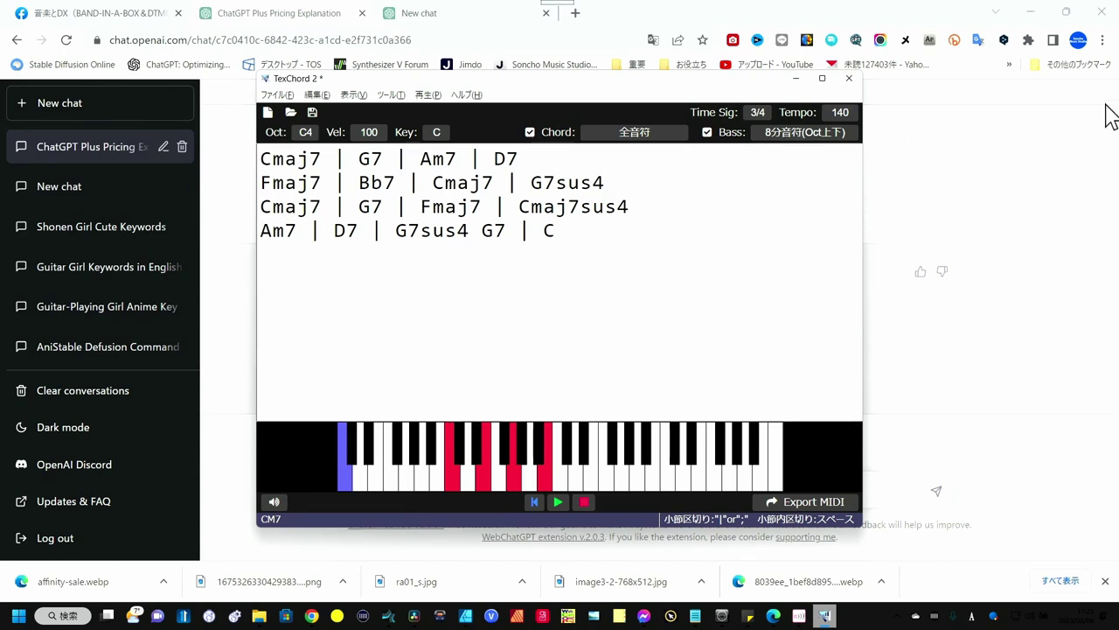
{"action": "left_click", "coordinate": [1032, 172]}
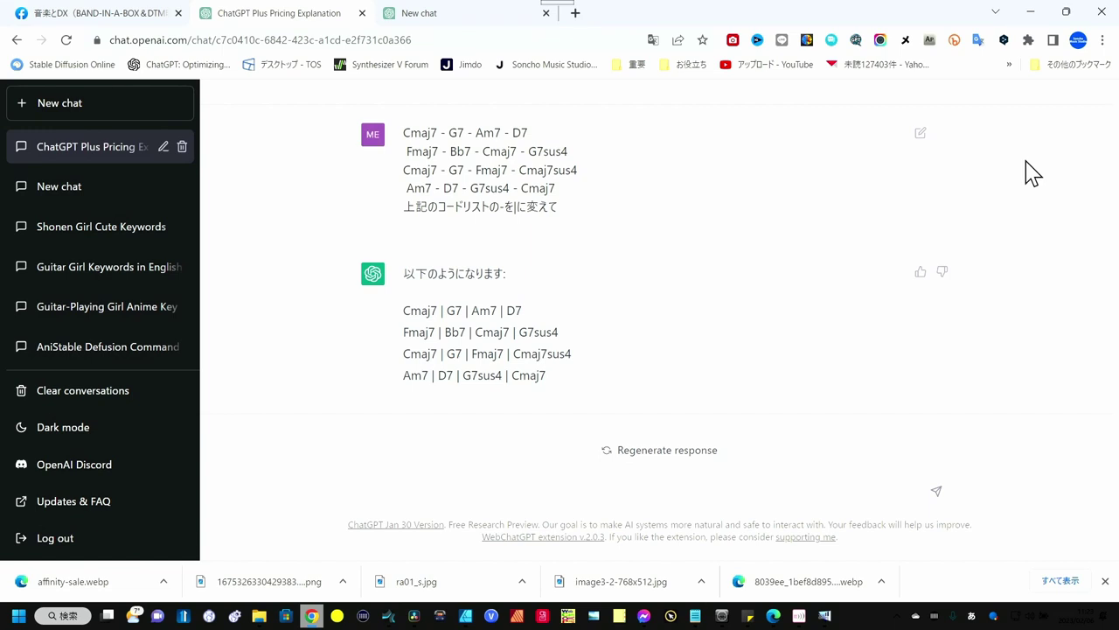